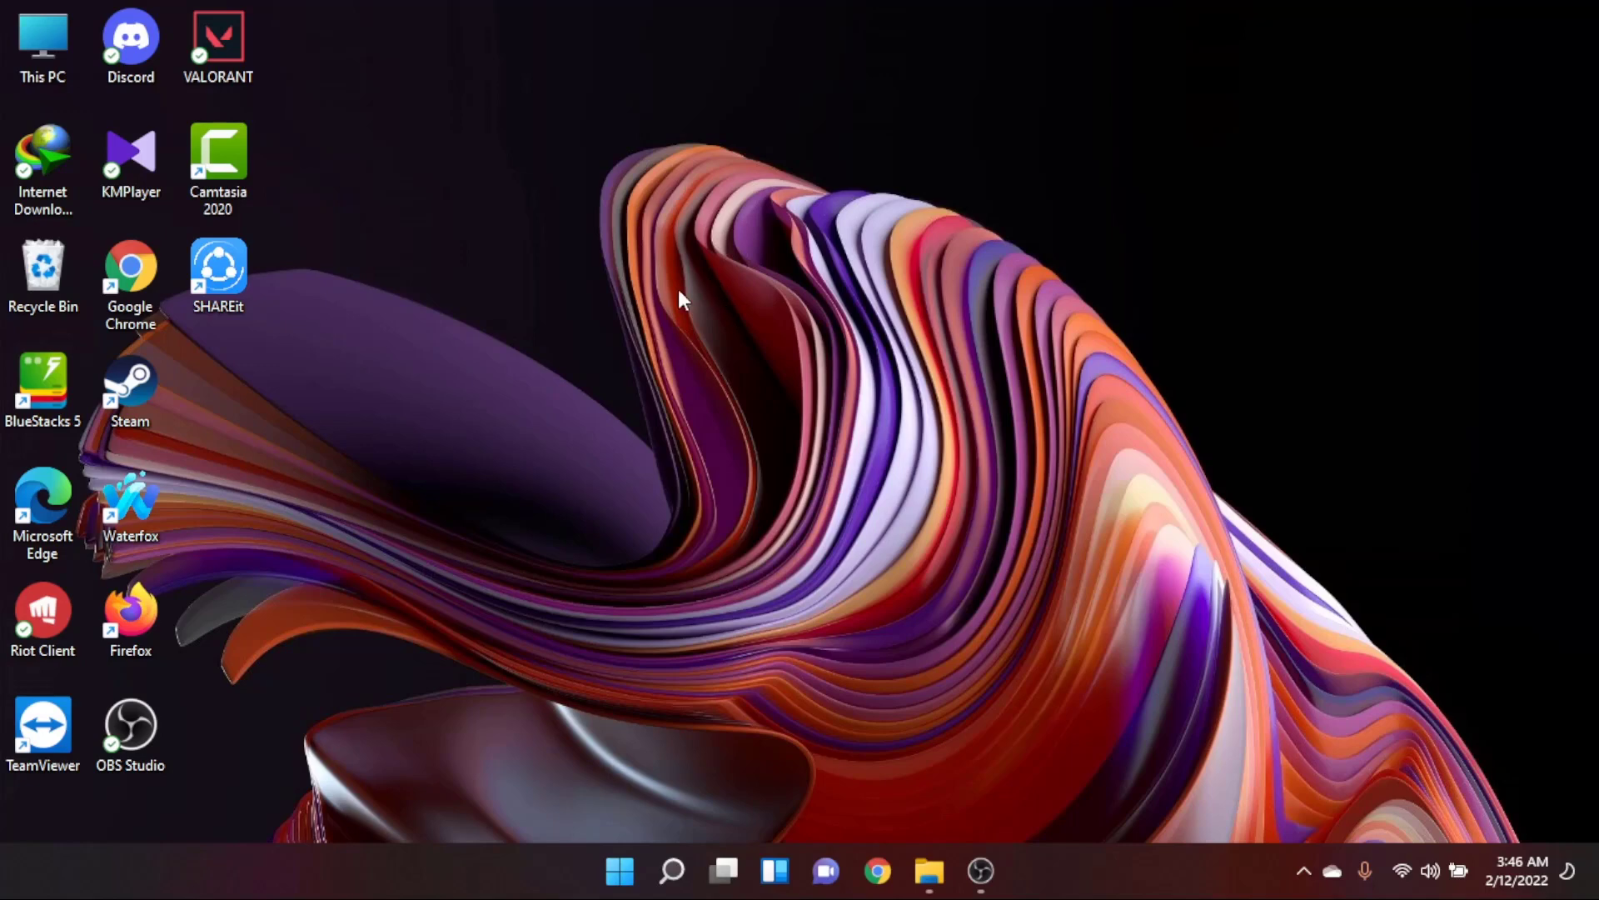
Open Firefox and search the web for "obs studio".
{"action": "double_click", "coordinate": [117, 621]}
{"action": "left_click", "coordinate": [758, 80]}
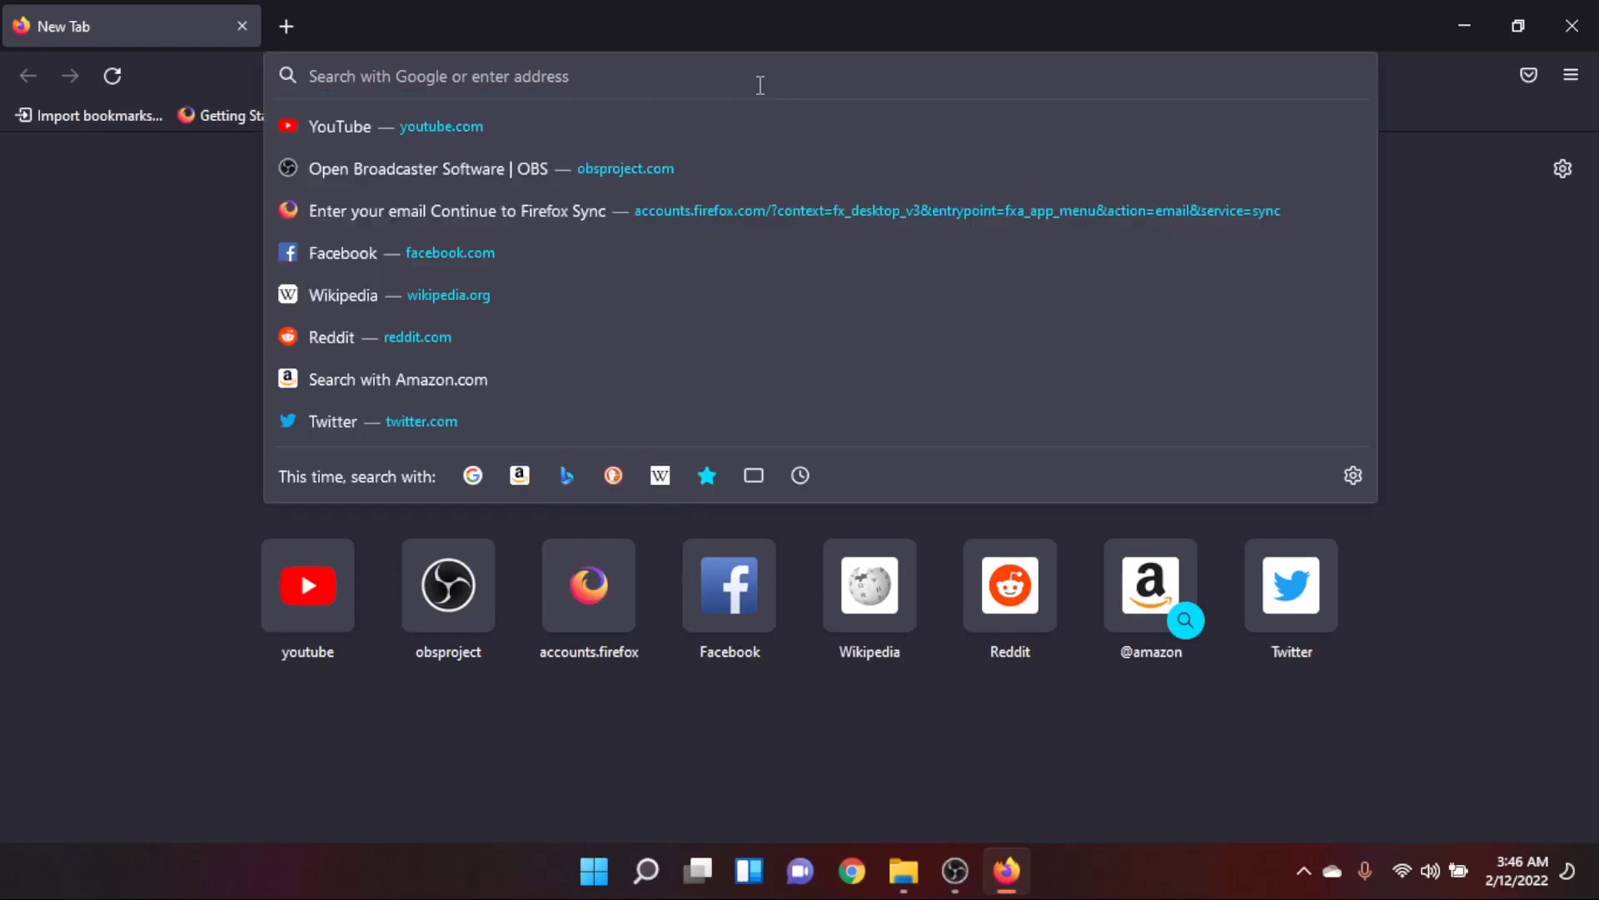
{"action": "type", "text": "obs s"}
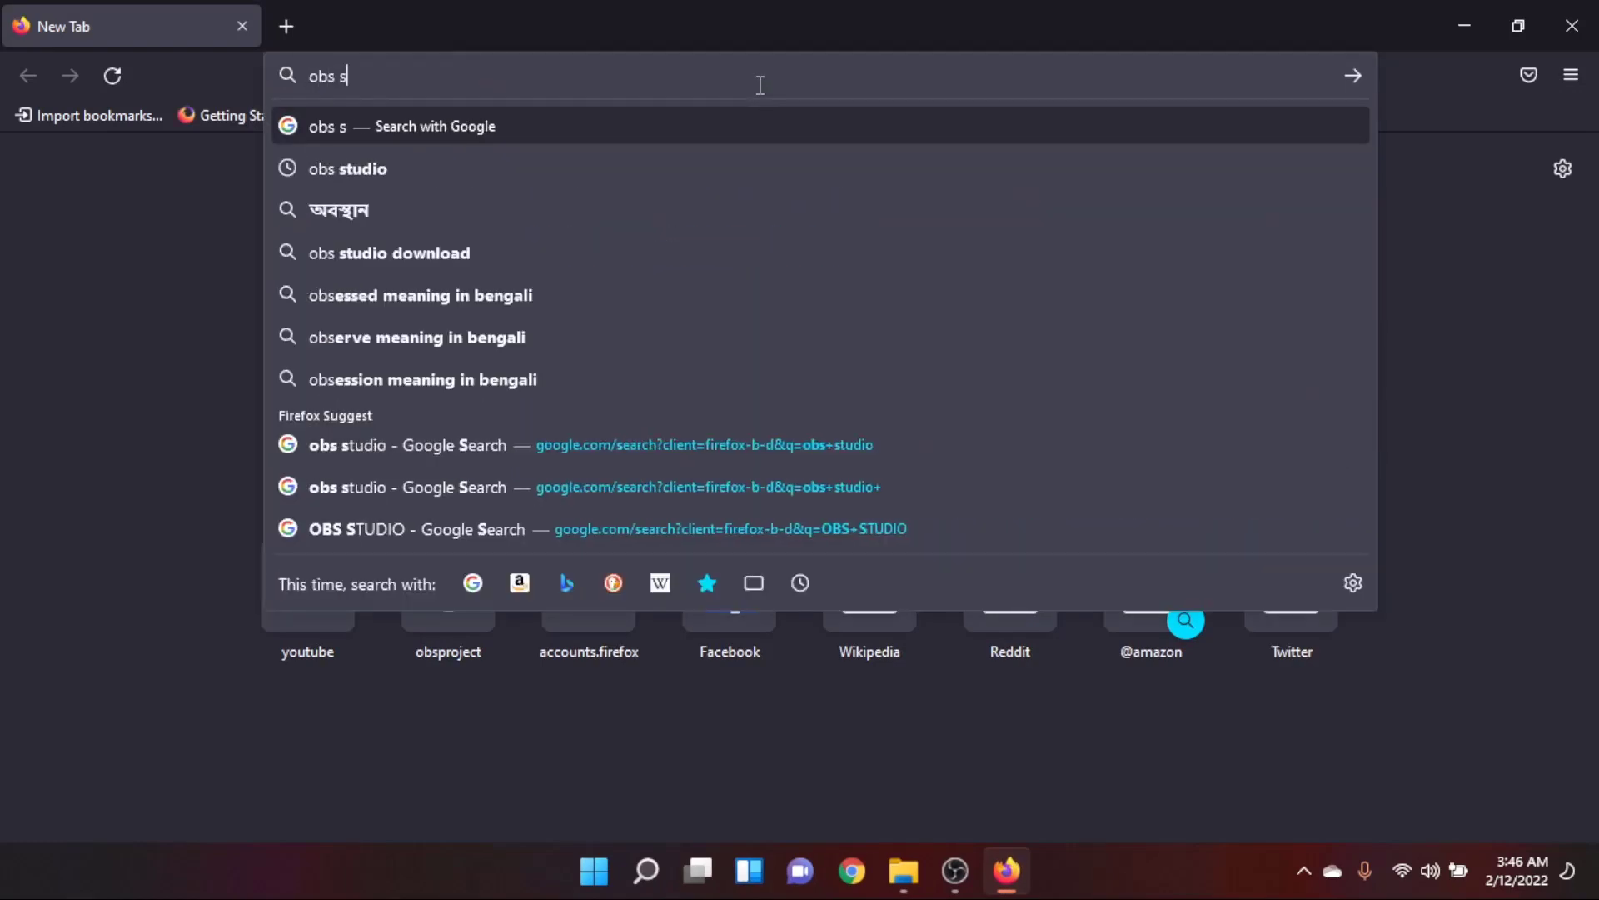
{"action": "type", "text": "tudio"}
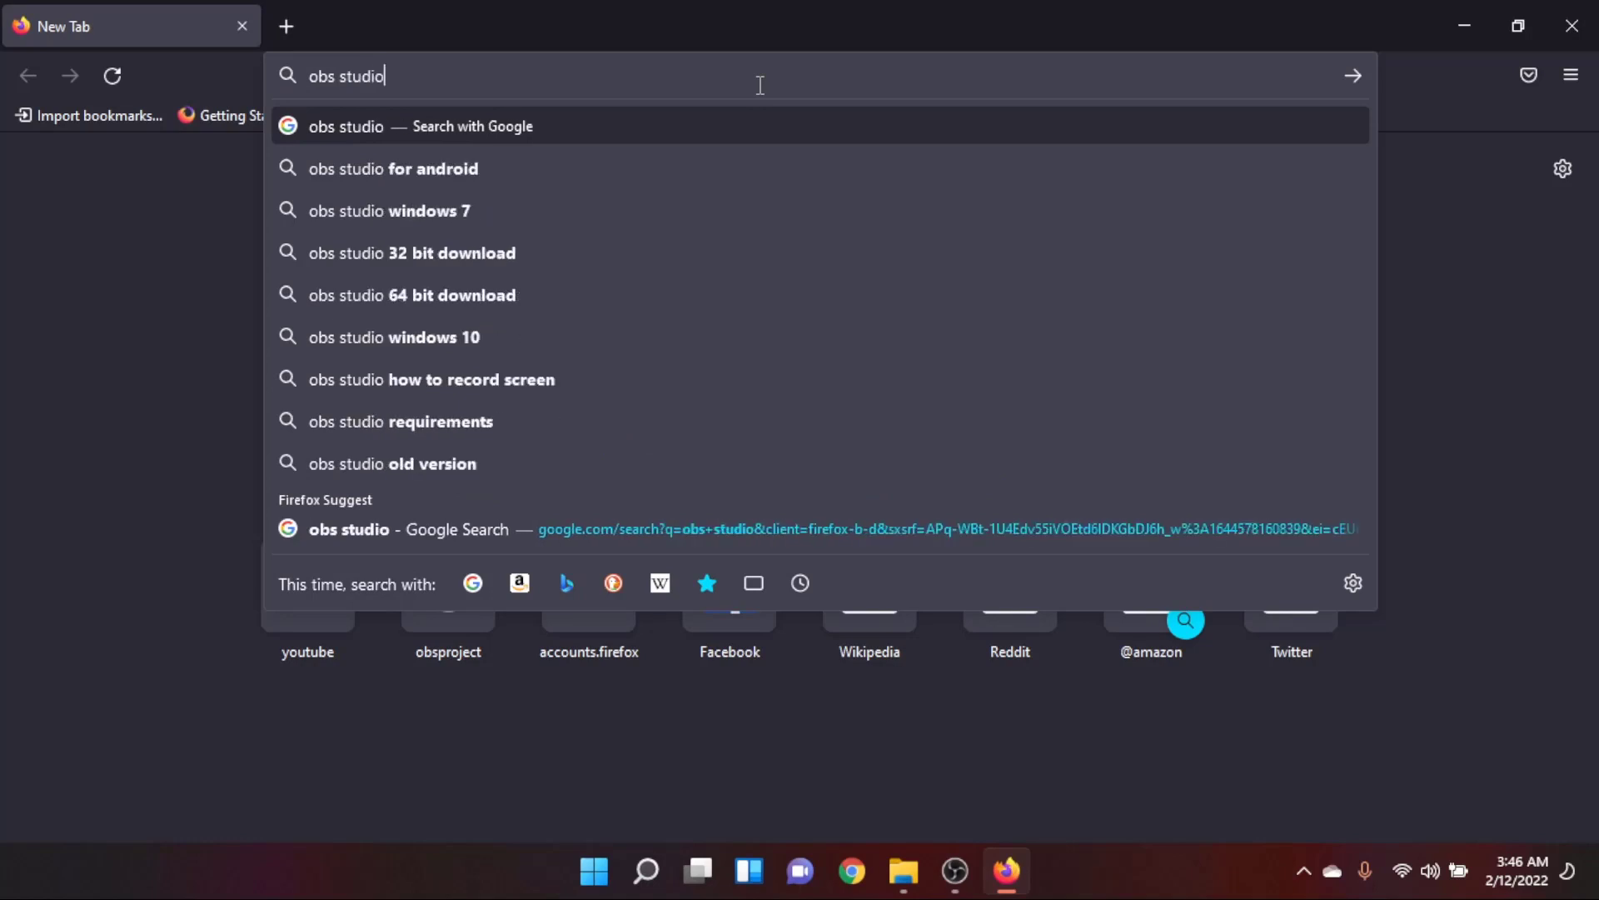
{"action": "key", "text": "Return"}
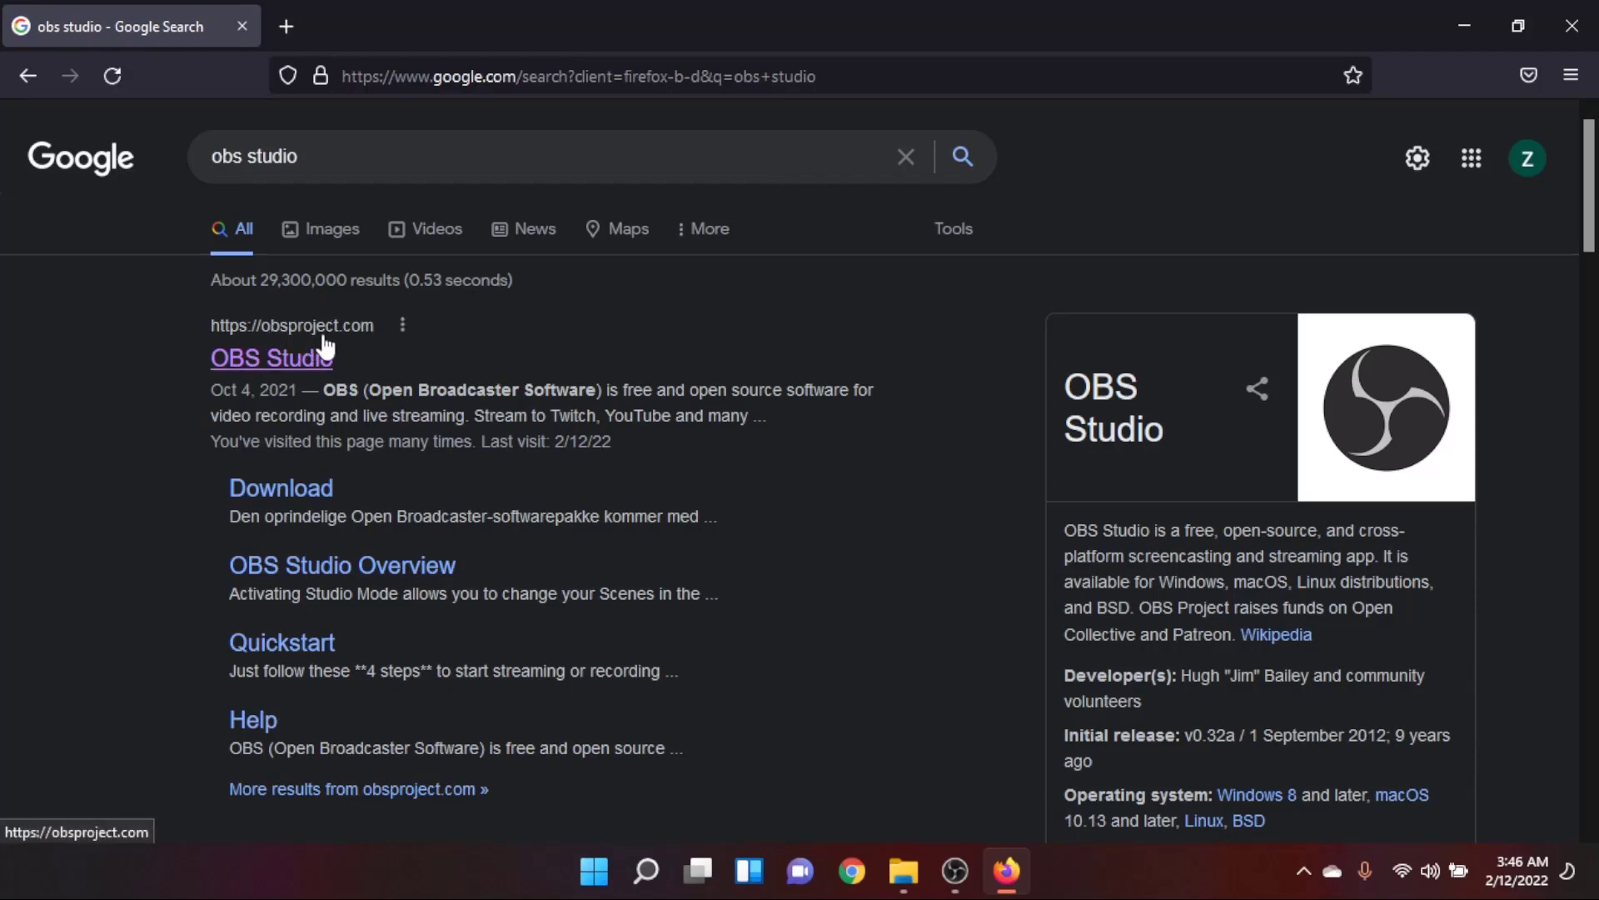
Open the official obsproject.com site from the results and download OBS Studio for Windows.
{"action": "left_click", "coordinate": [276, 342]}
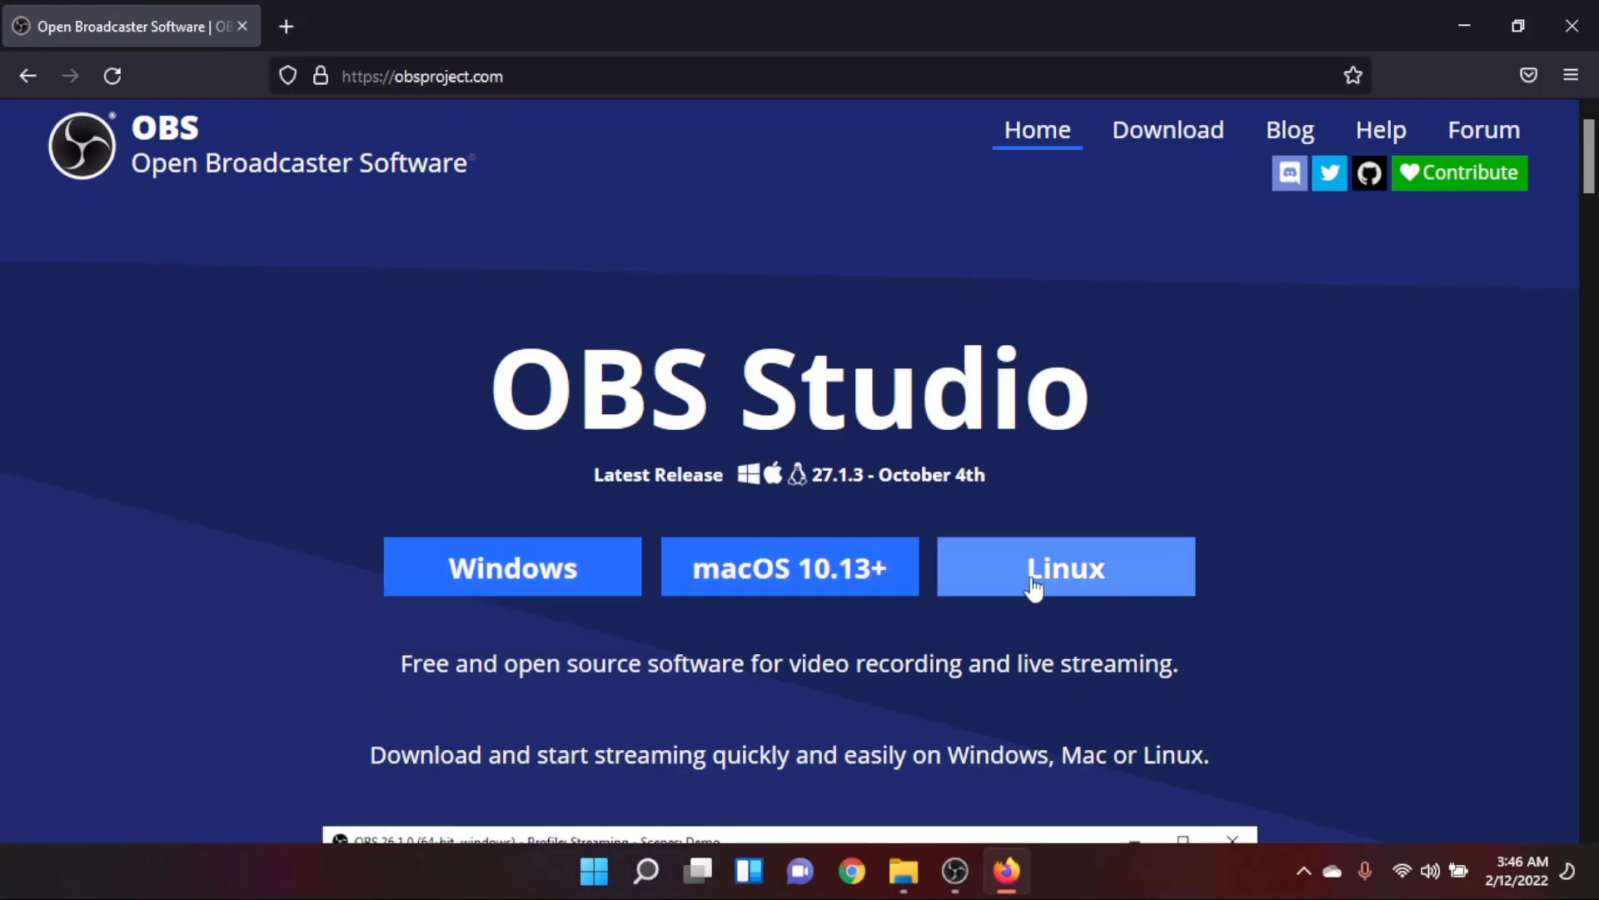
{"action": "left_click", "coordinate": [608, 588]}
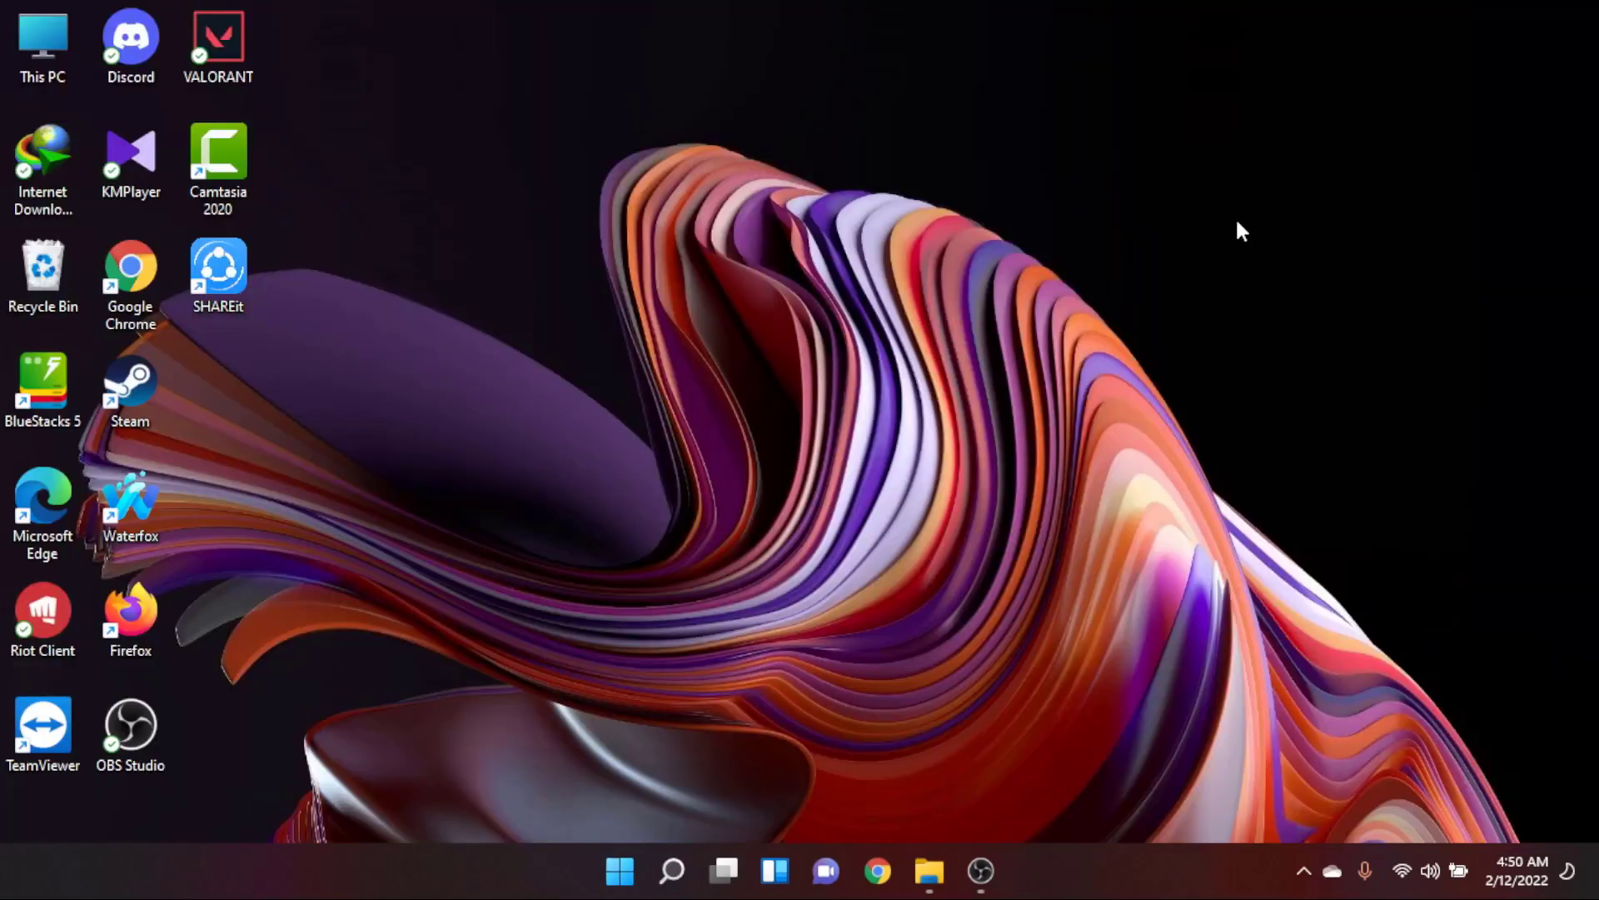
Switch to OBS Studio and add a new Display Capture source that captures Display 1, the primary monitor.
{"action": "left_click", "coordinate": [1000, 875]}
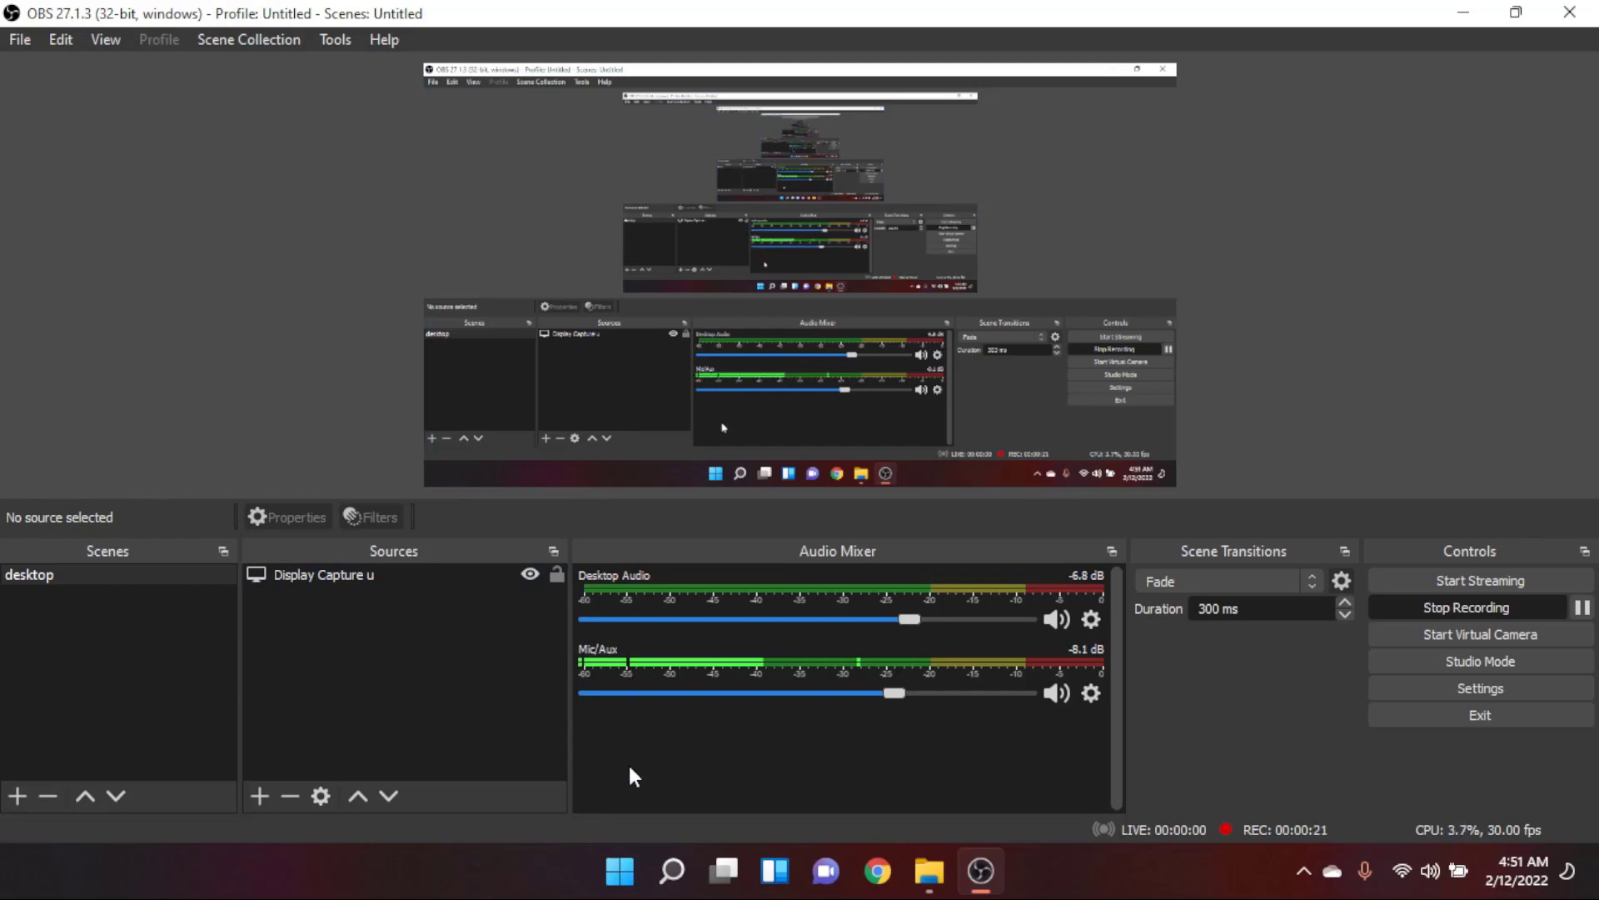
{"action": "right_click", "coordinate": [394, 659]}
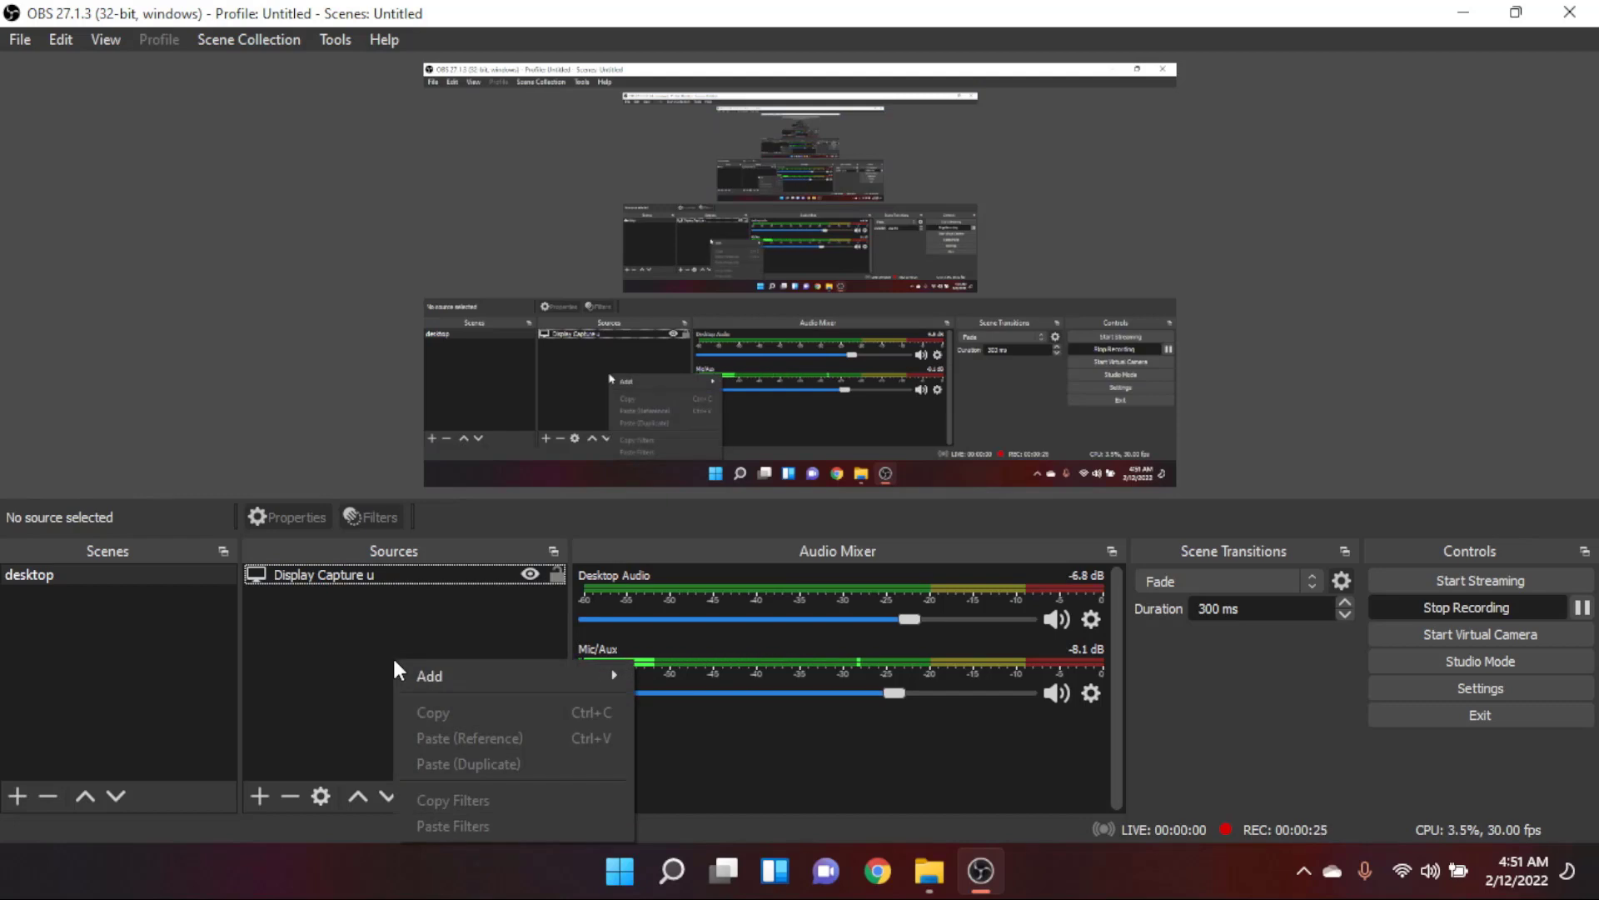
{"action": "mouse_move", "coordinate": [444, 685]}
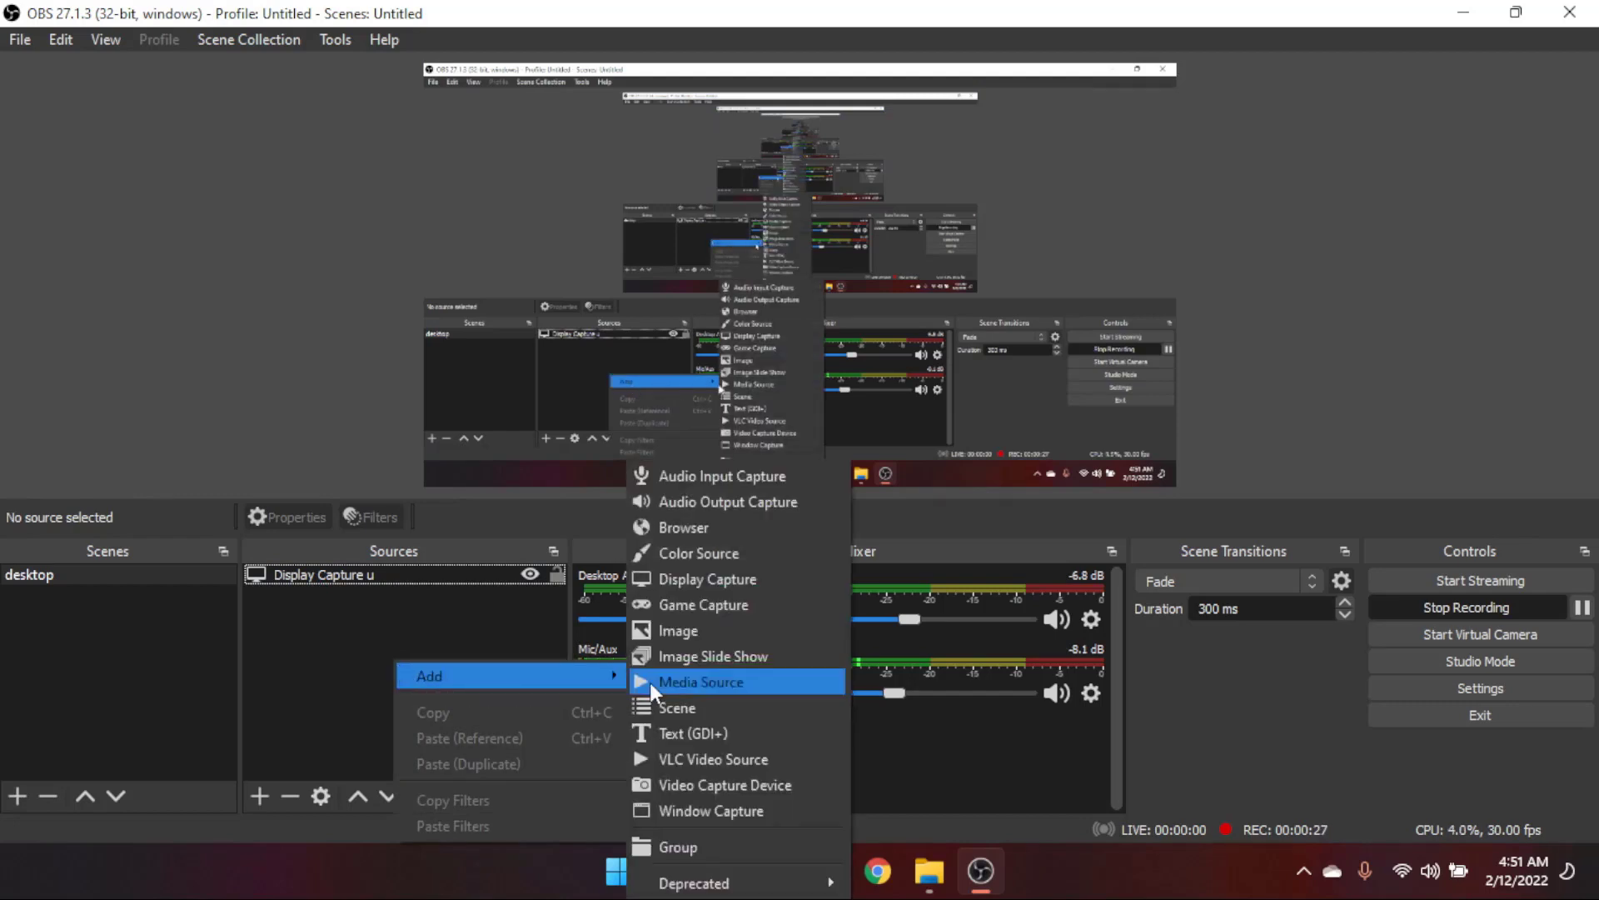
{"action": "left_click", "coordinate": [733, 580]}
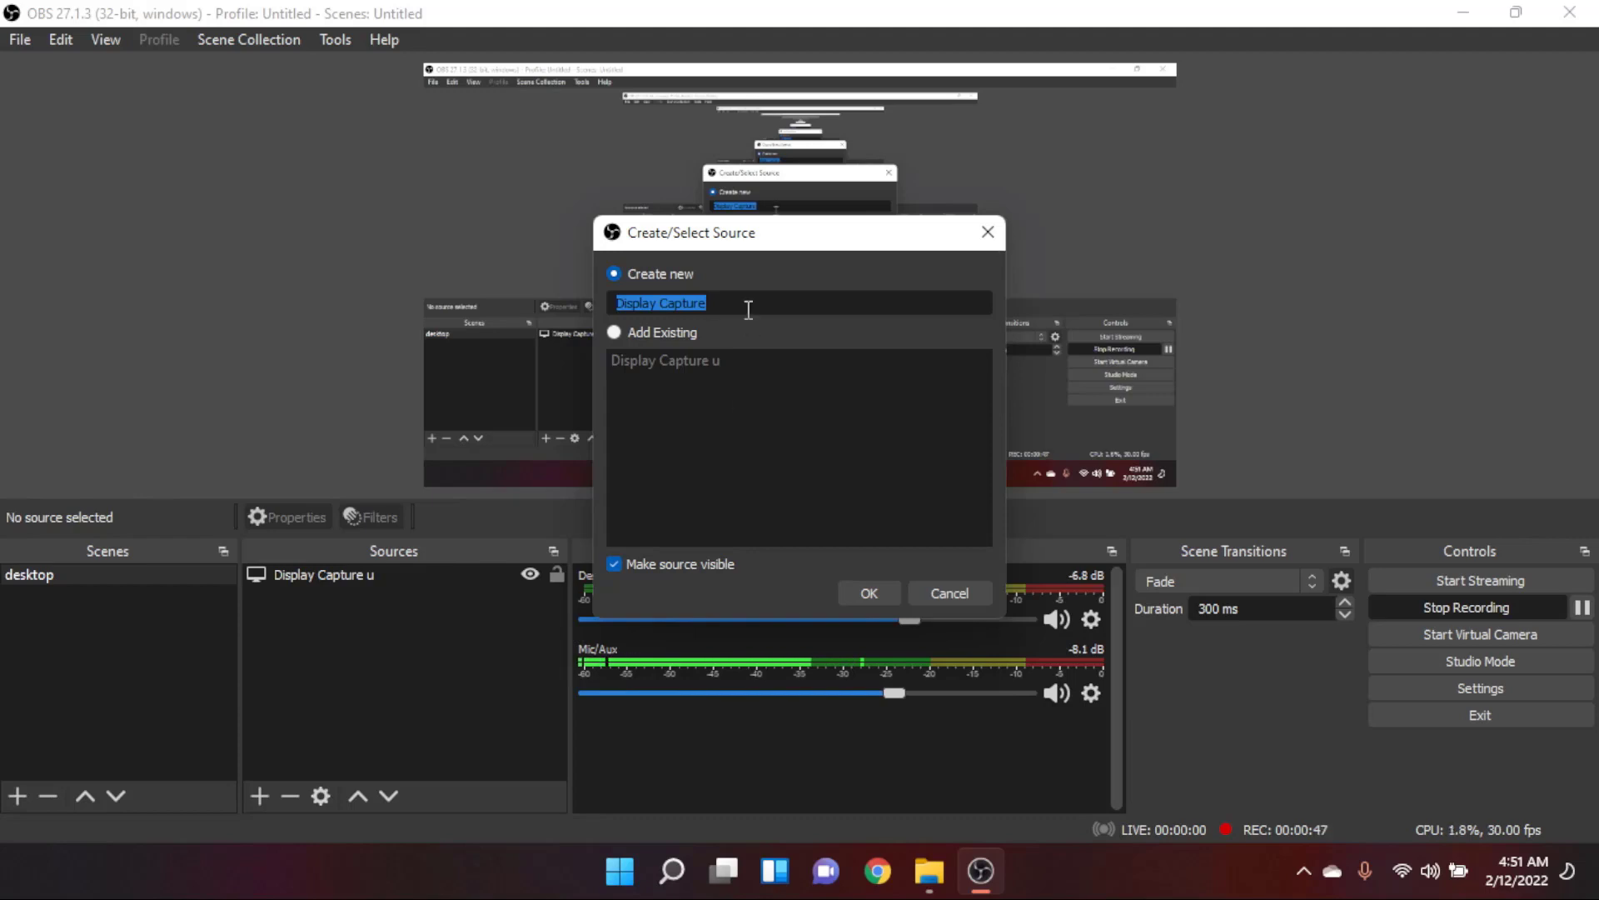
{"action": "left_click", "coordinate": [869, 593]}
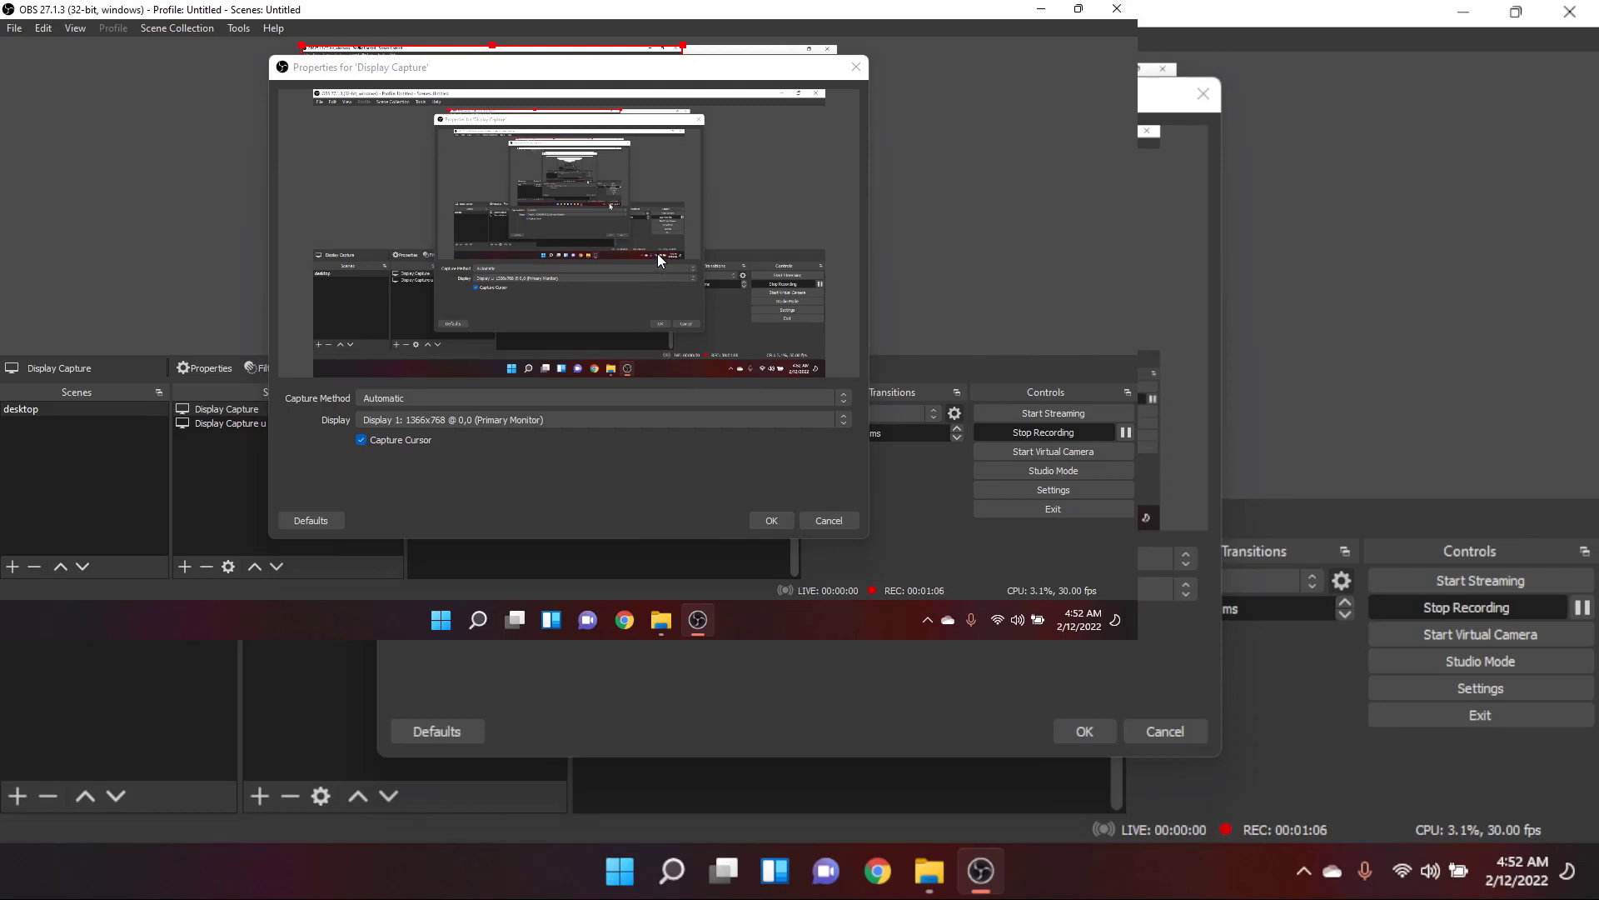
{"action": "left_click", "coordinate": [550, 420]}
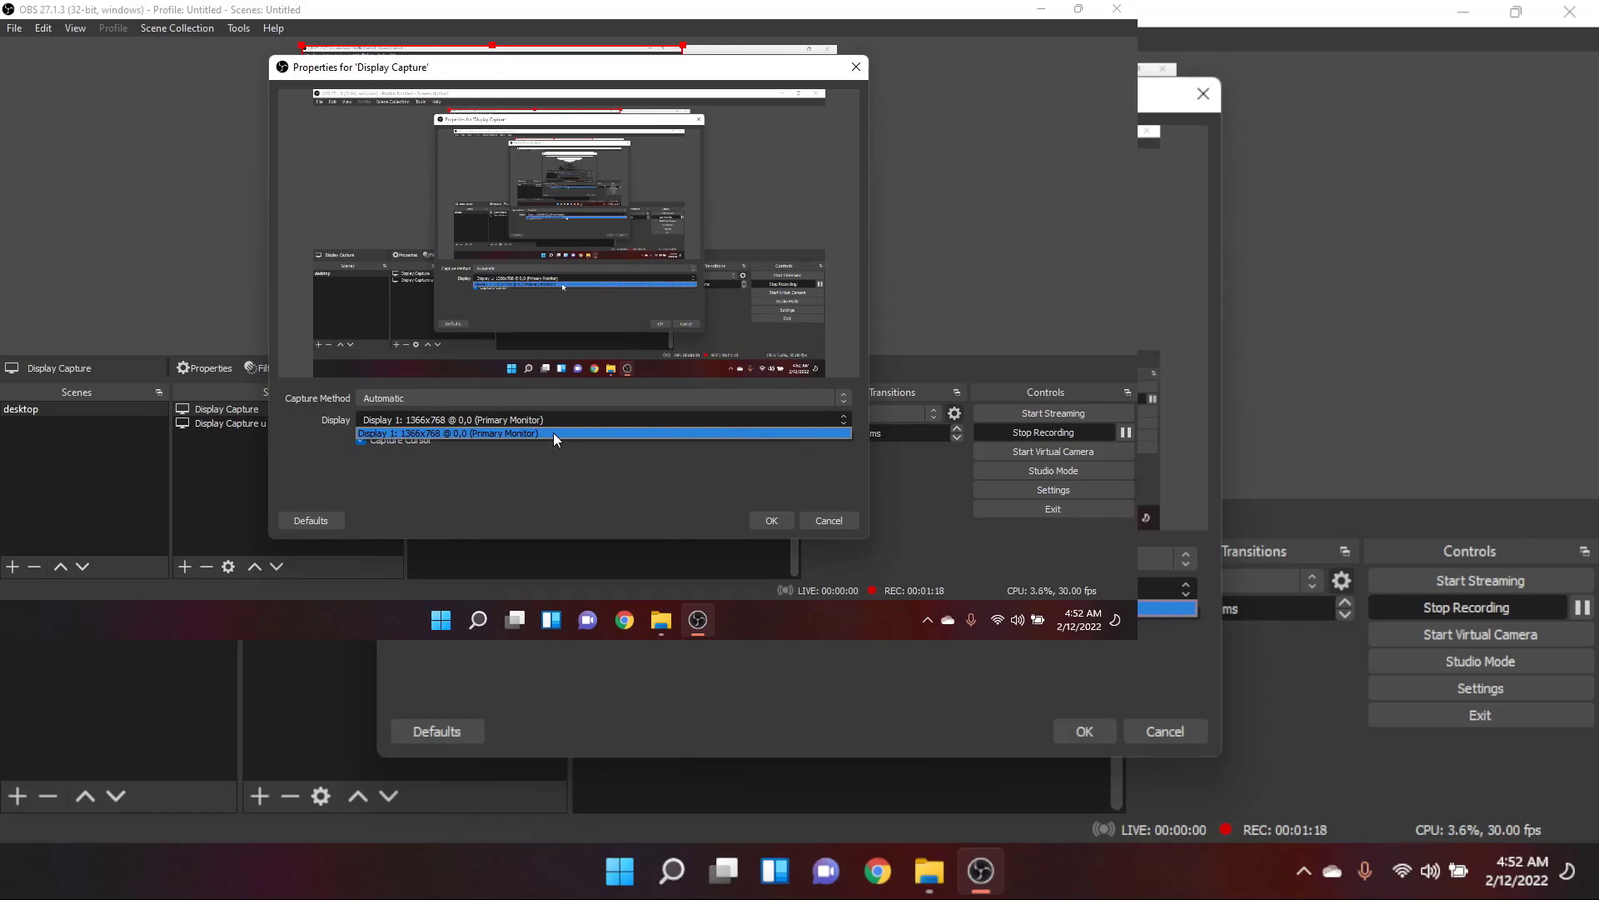
{"action": "left_click", "coordinate": [553, 432]}
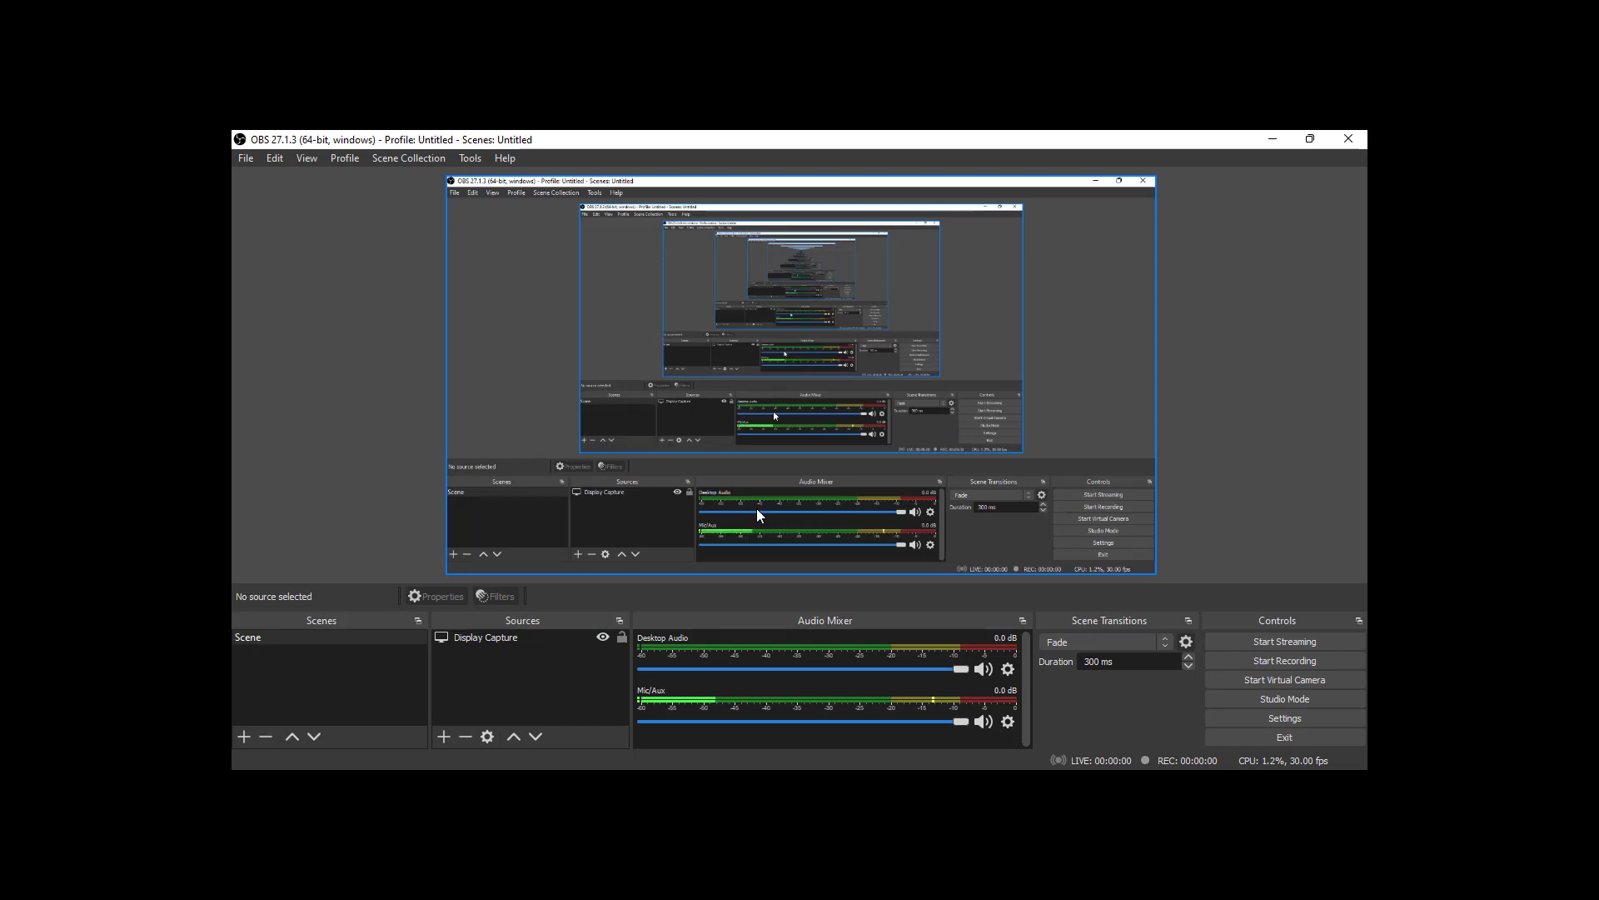
In the general settings, choose English as the language and Dark (Default) as the theme.
{"action": "left_click_drag", "start_coordinate": [730, 140], "coordinate": [788, 131]}
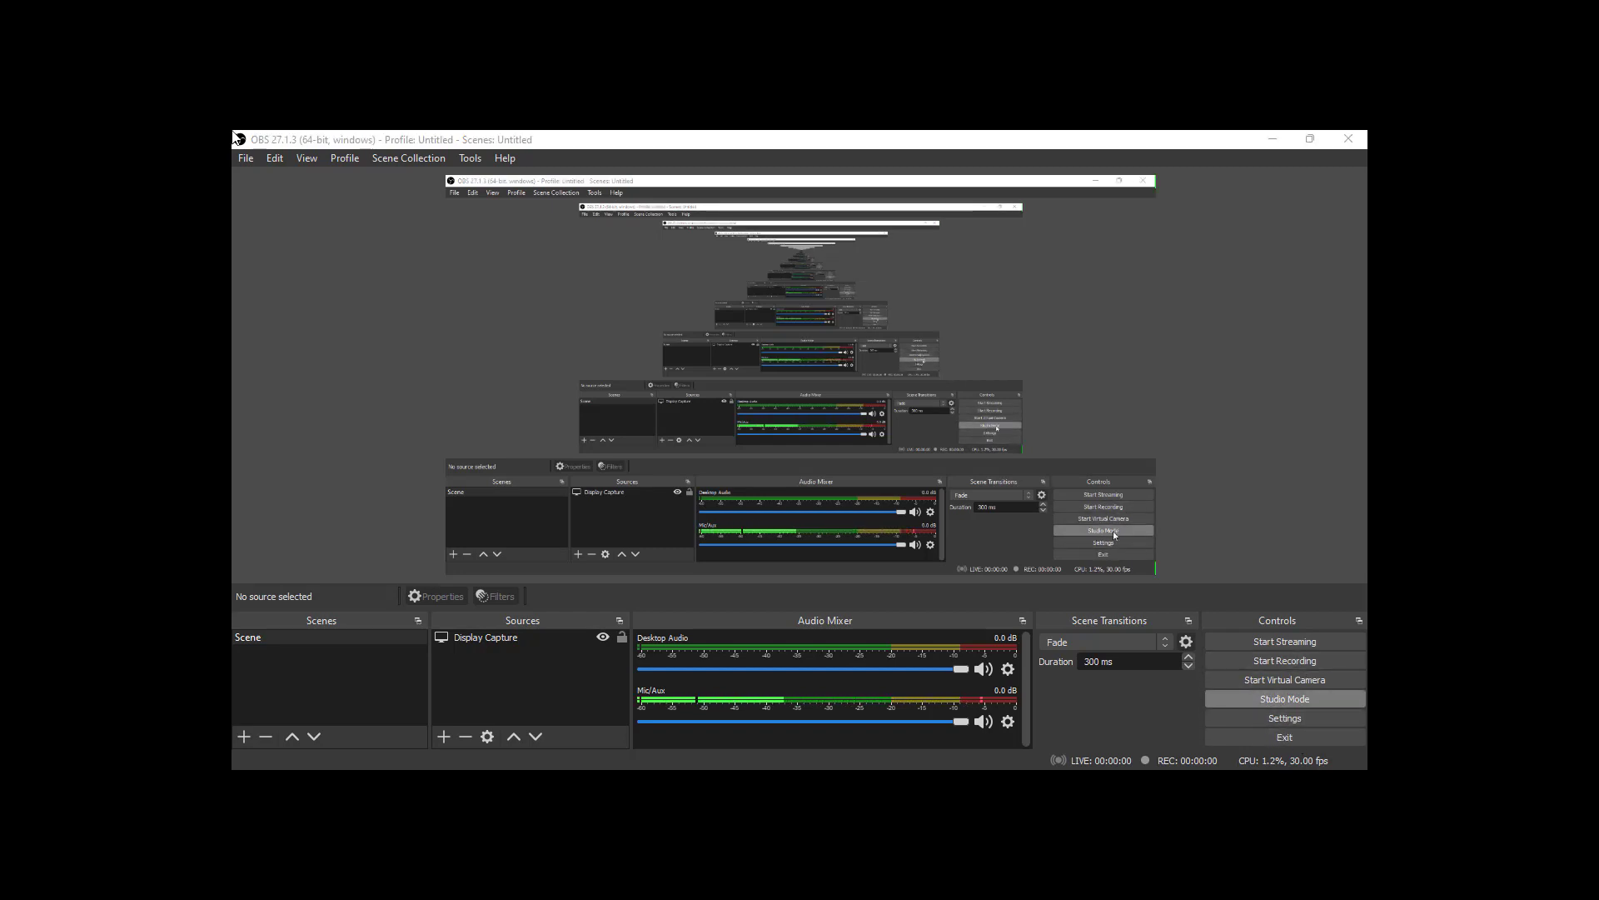
{"action": "left_click", "coordinate": [1333, 718]}
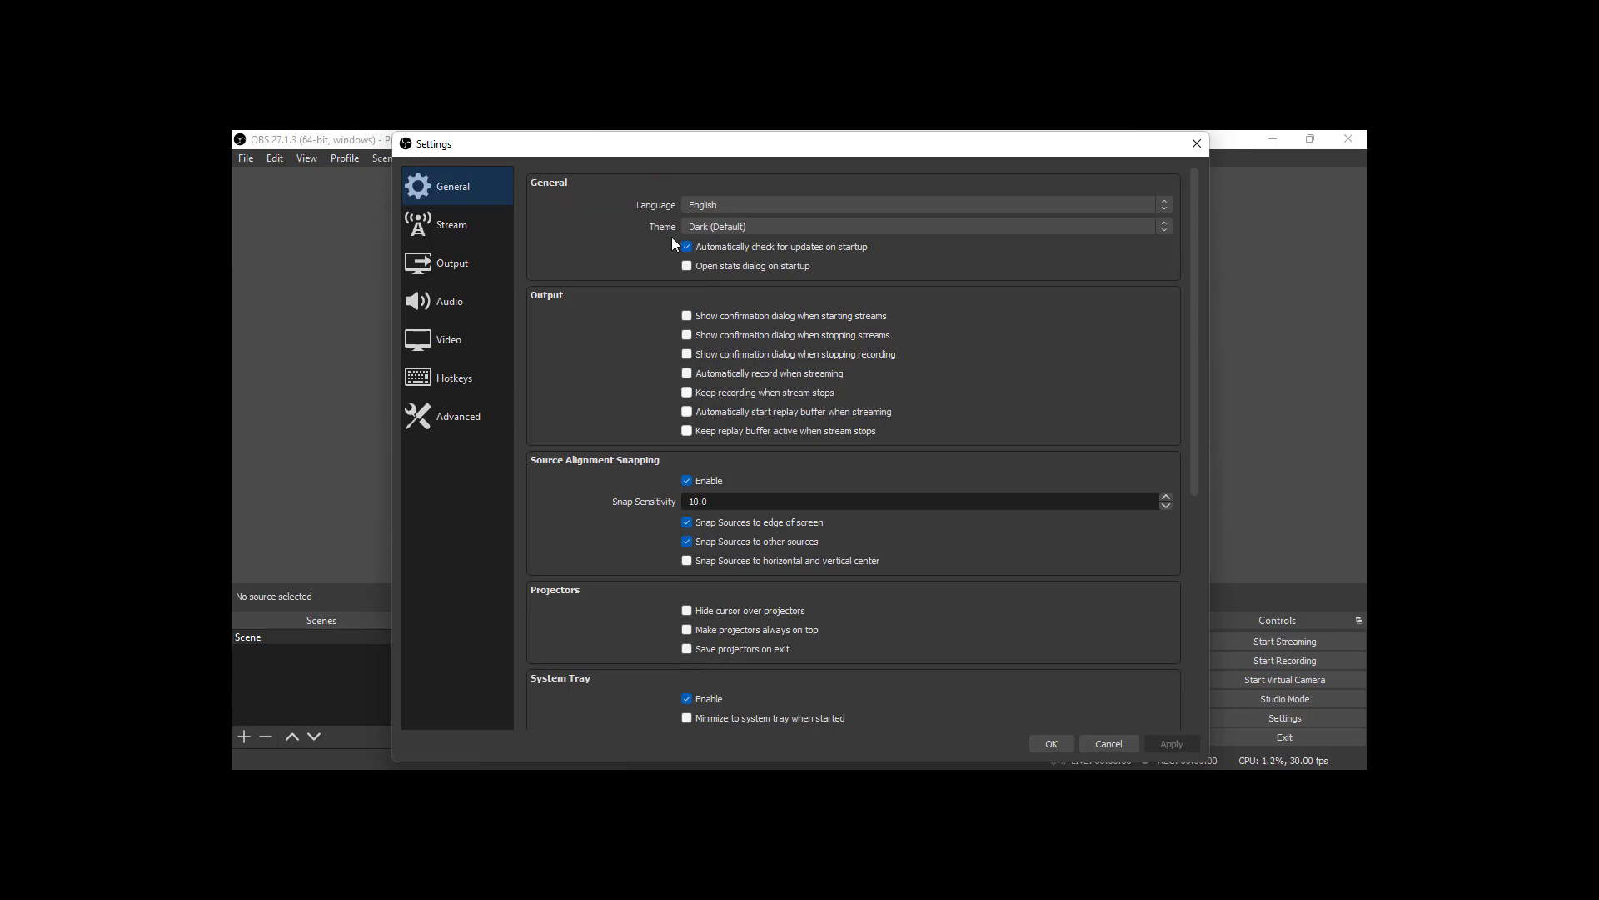
{"action": "left_click", "coordinate": [756, 204]}
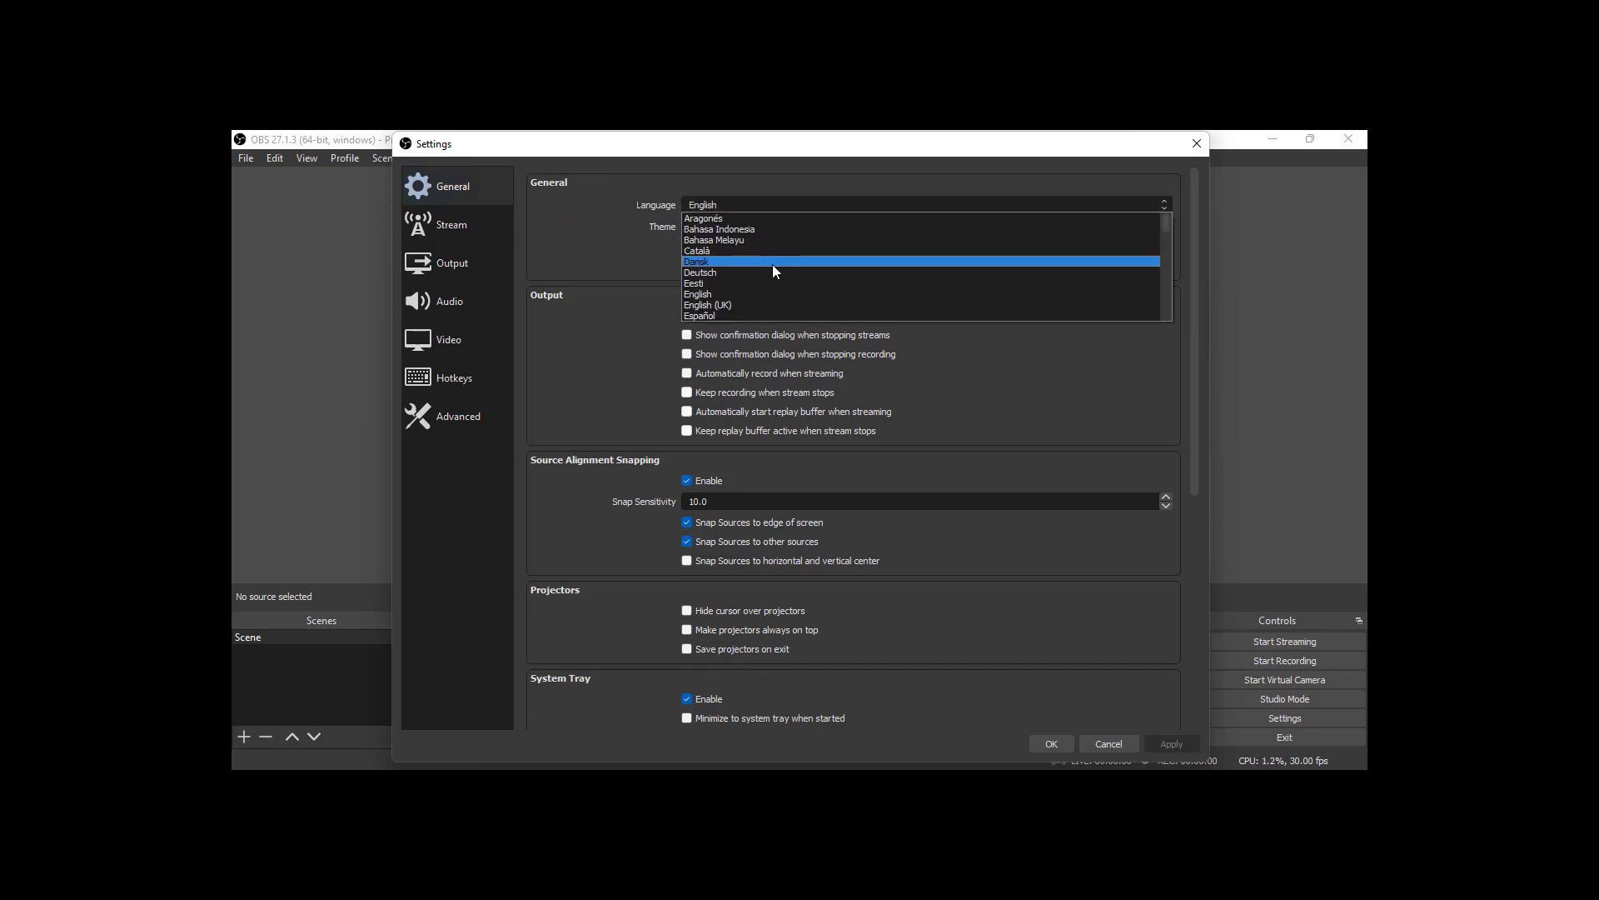
{"action": "left_click", "coordinate": [773, 298]}
{"action": "left_click", "coordinate": [743, 228]}
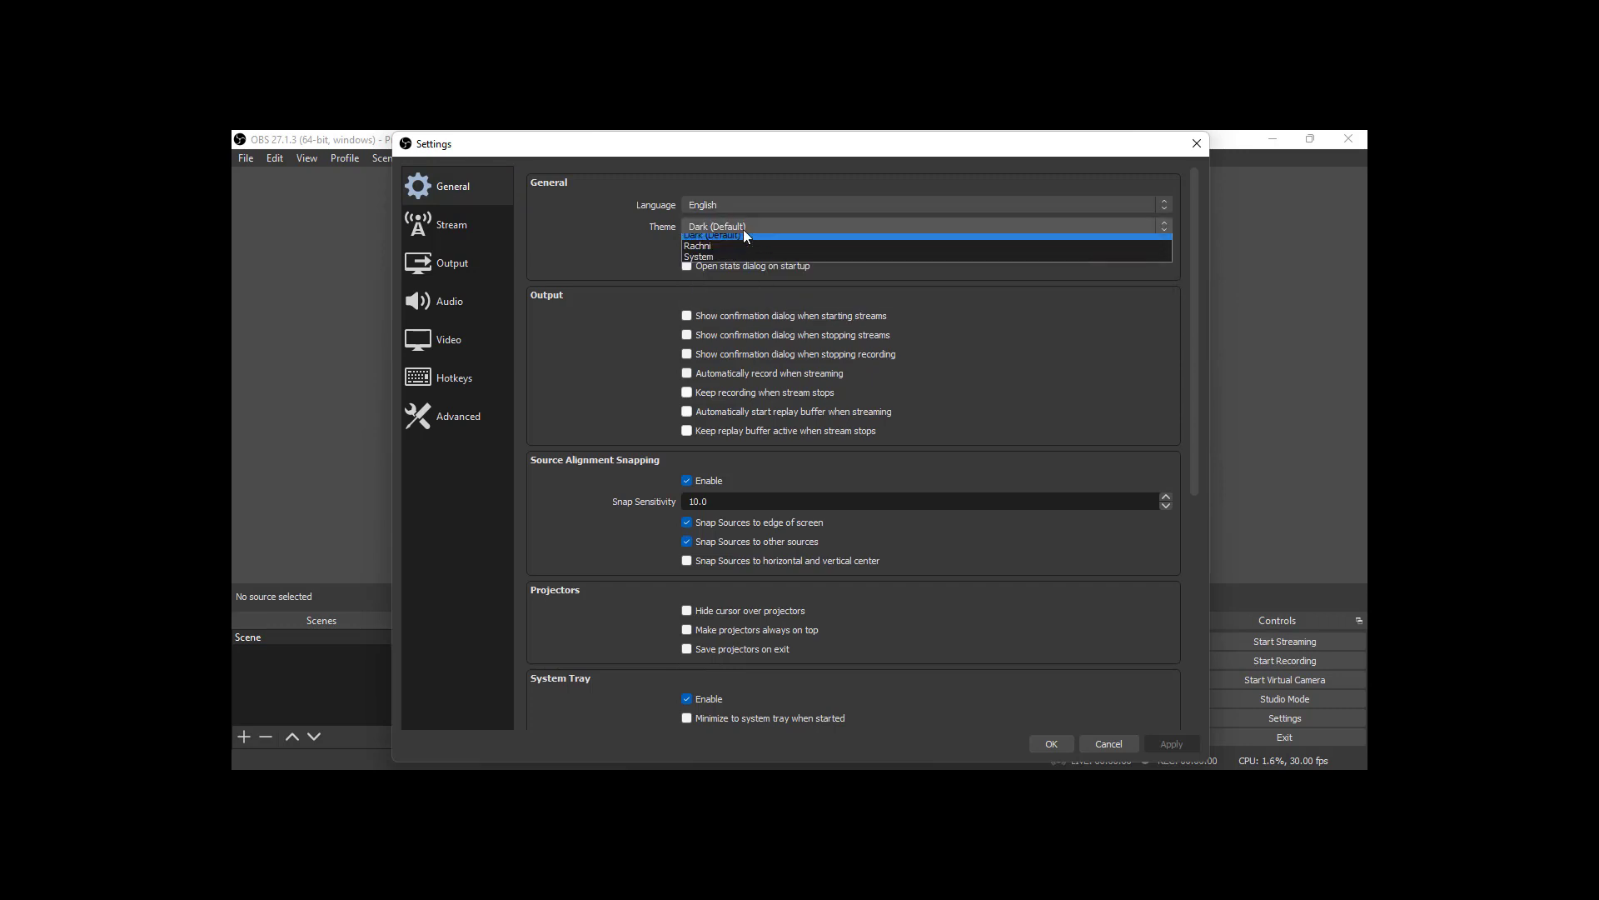
{"action": "left_click", "coordinate": [743, 252]}
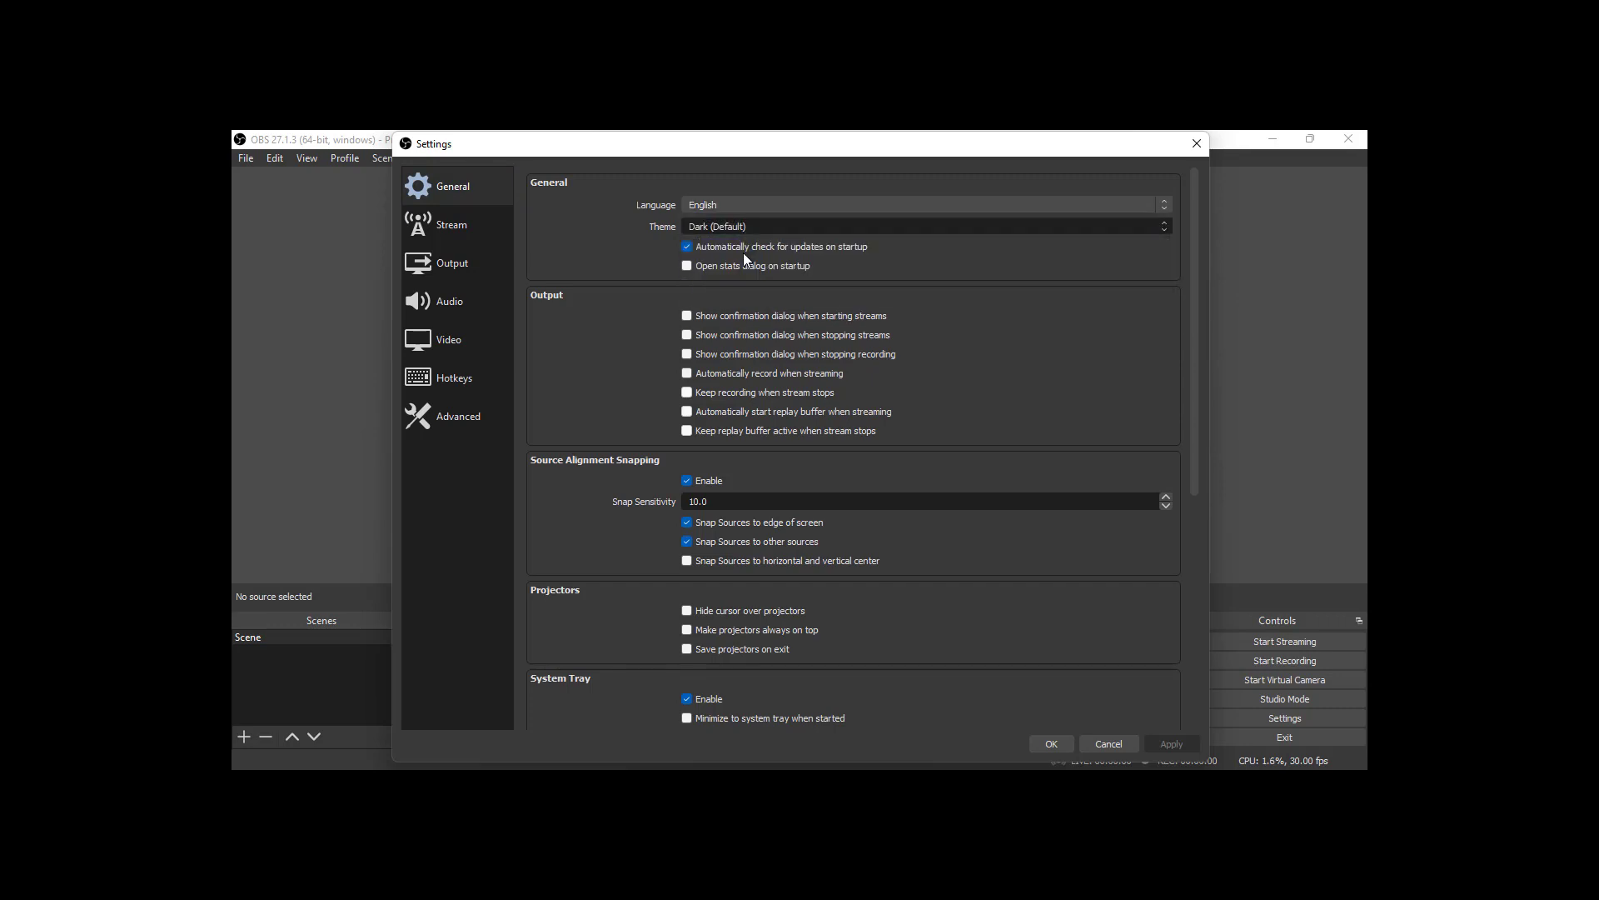
{"action": "scroll", "coordinate": [633, 450], "scroll_direction": "down", "scroll_amount": 5}
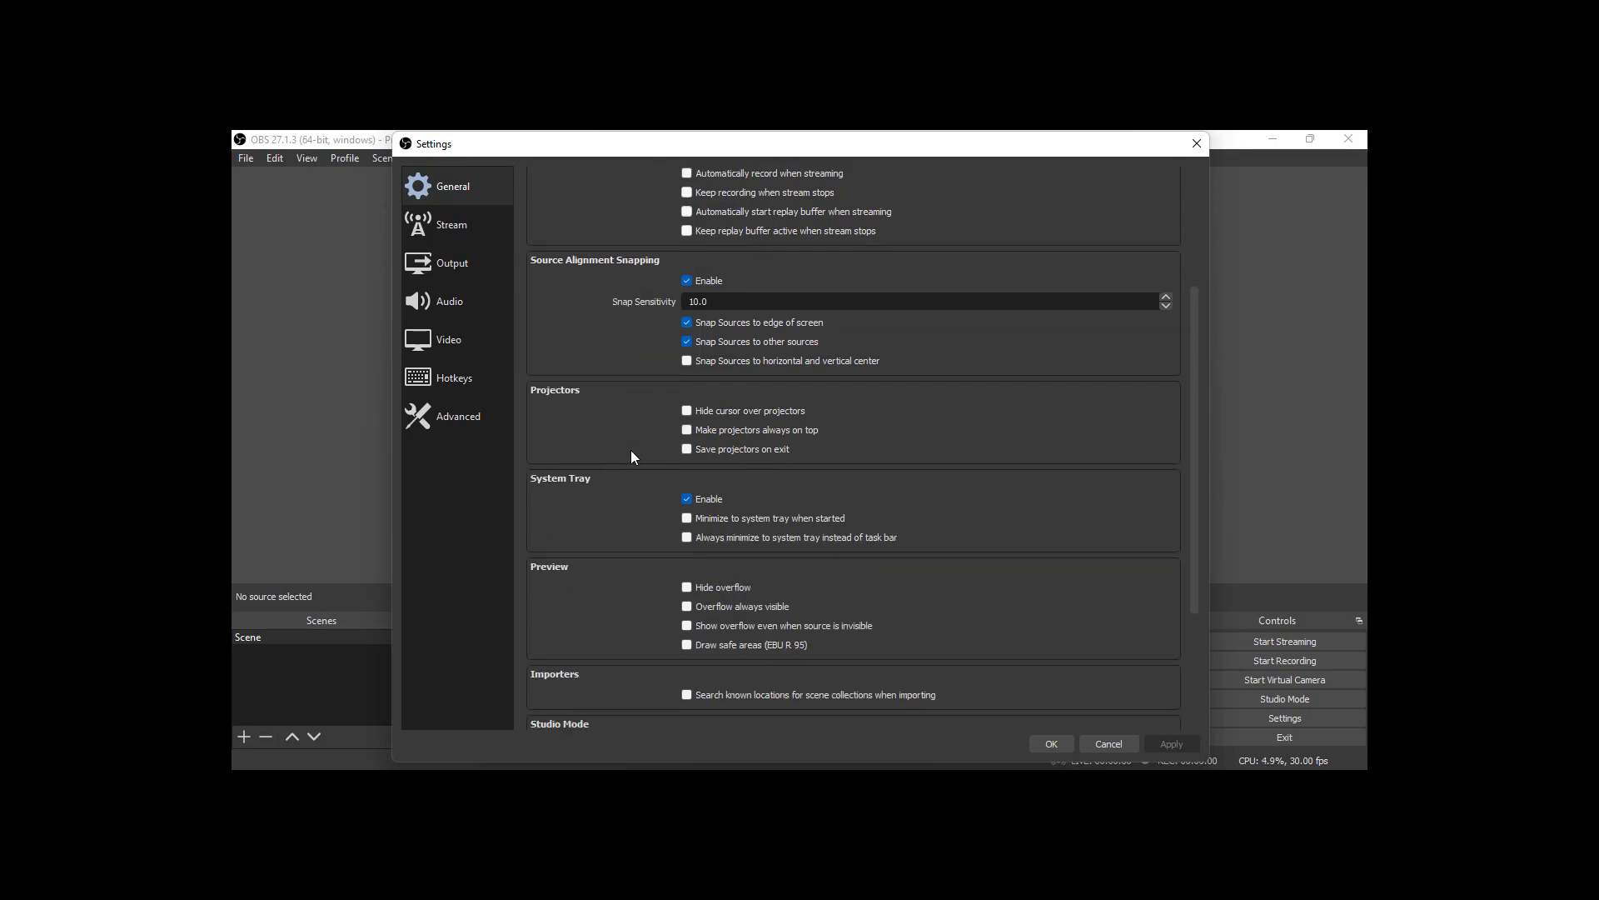
Look at the stream settings and set the output mode to Advanced in the output settings.
{"action": "left_click", "coordinate": [443, 228]}
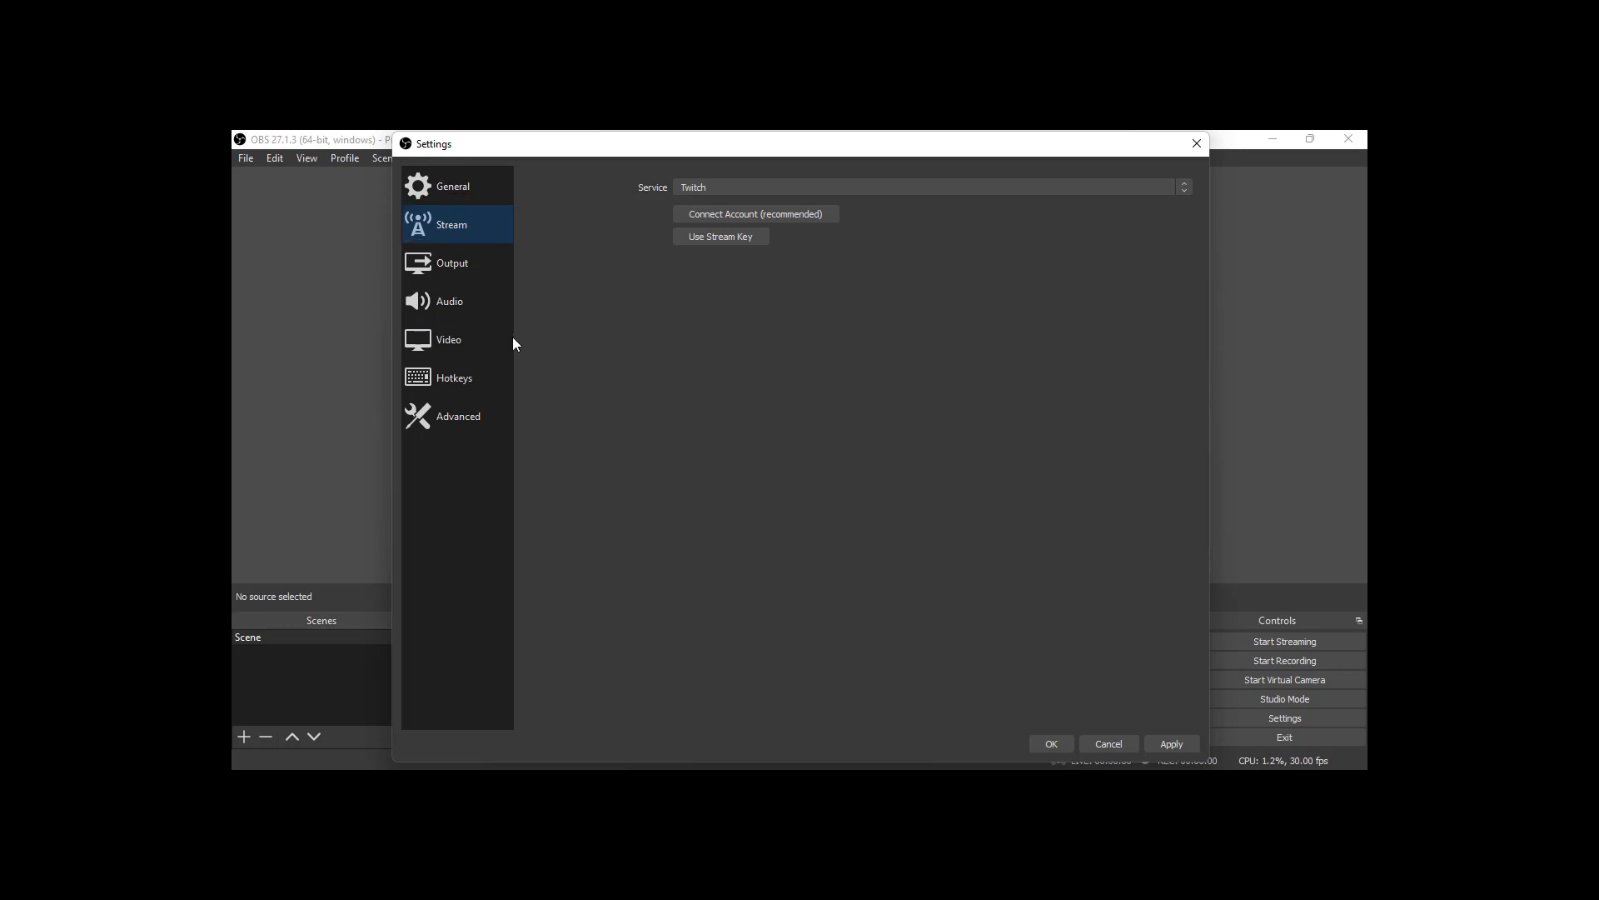
{"action": "left_click", "coordinate": [441, 275]}
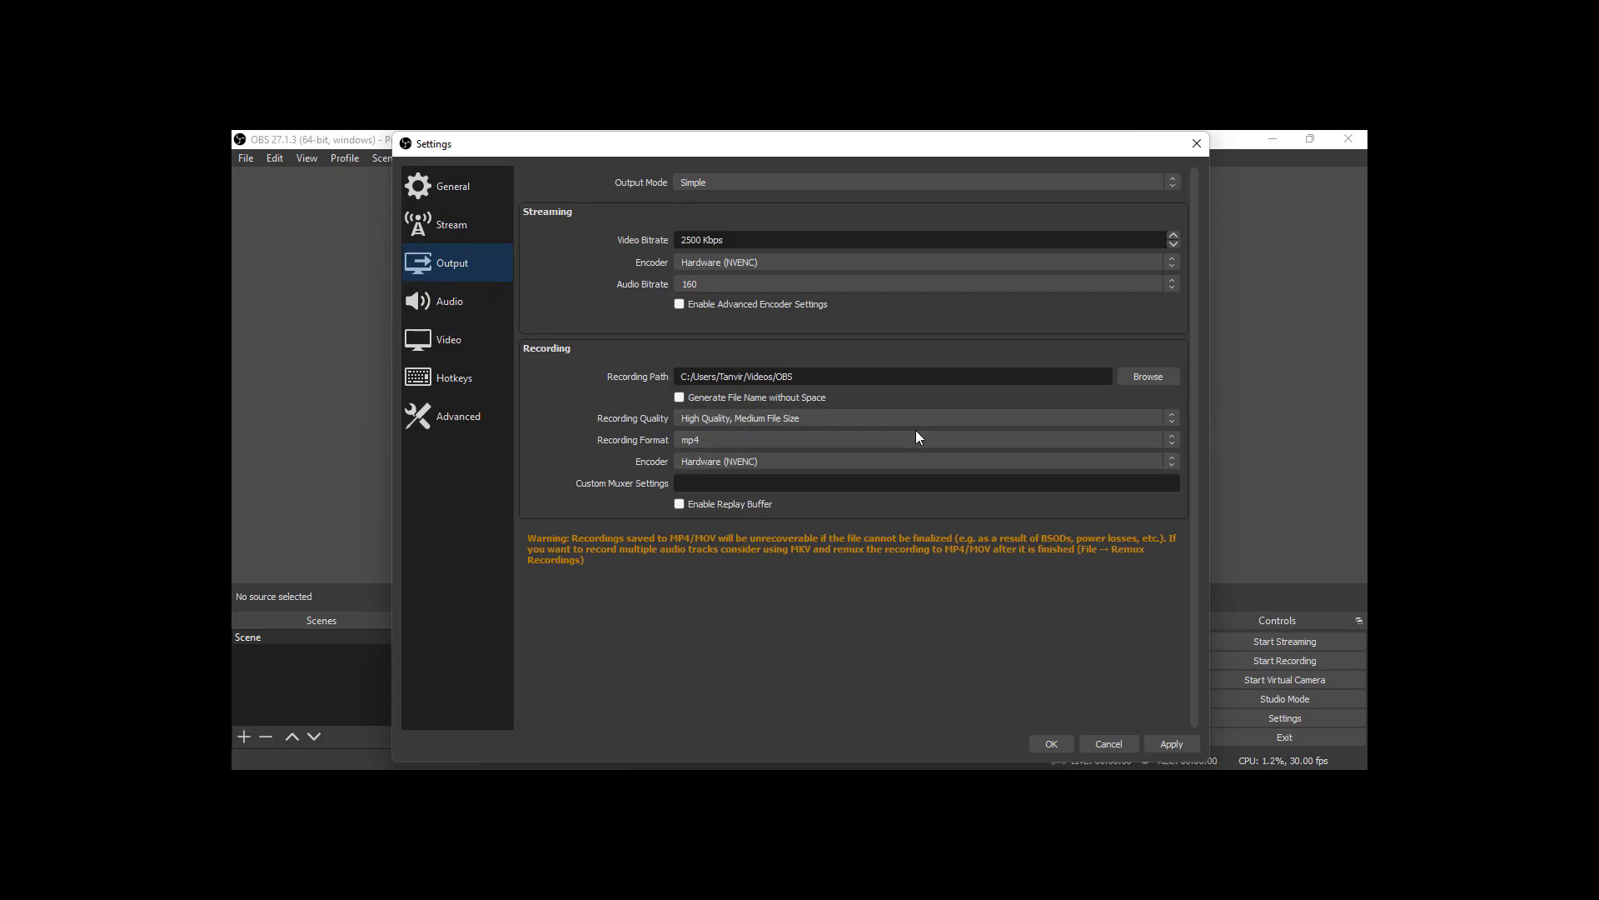
{"action": "left_click", "coordinate": [722, 181]}
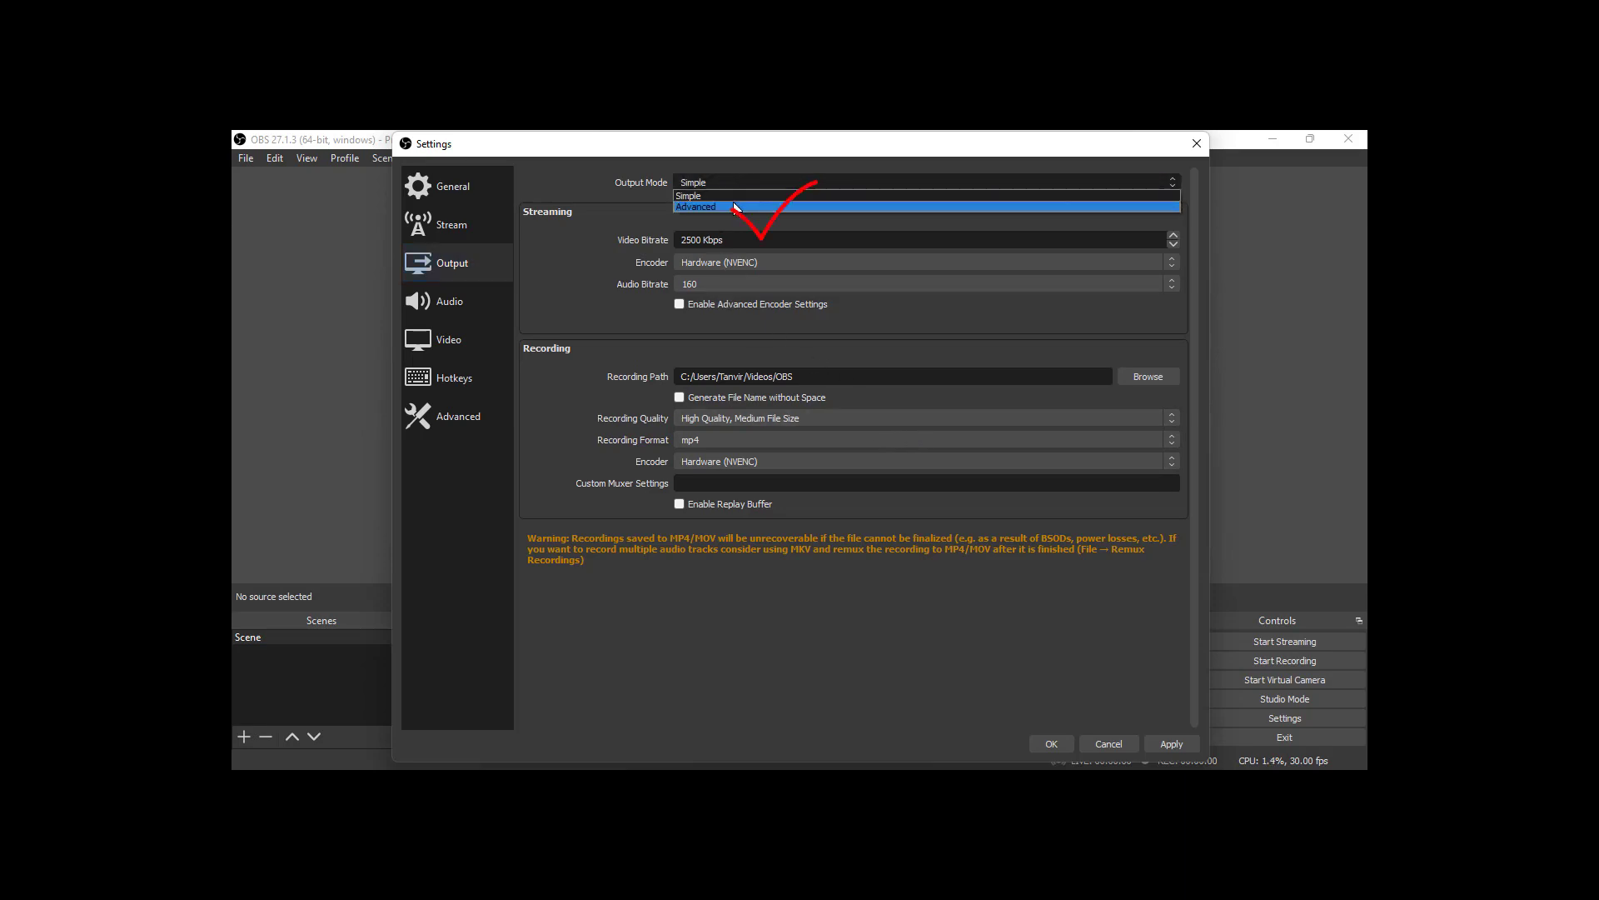
{"action": "left_click", "coordinate": [735, 205]}
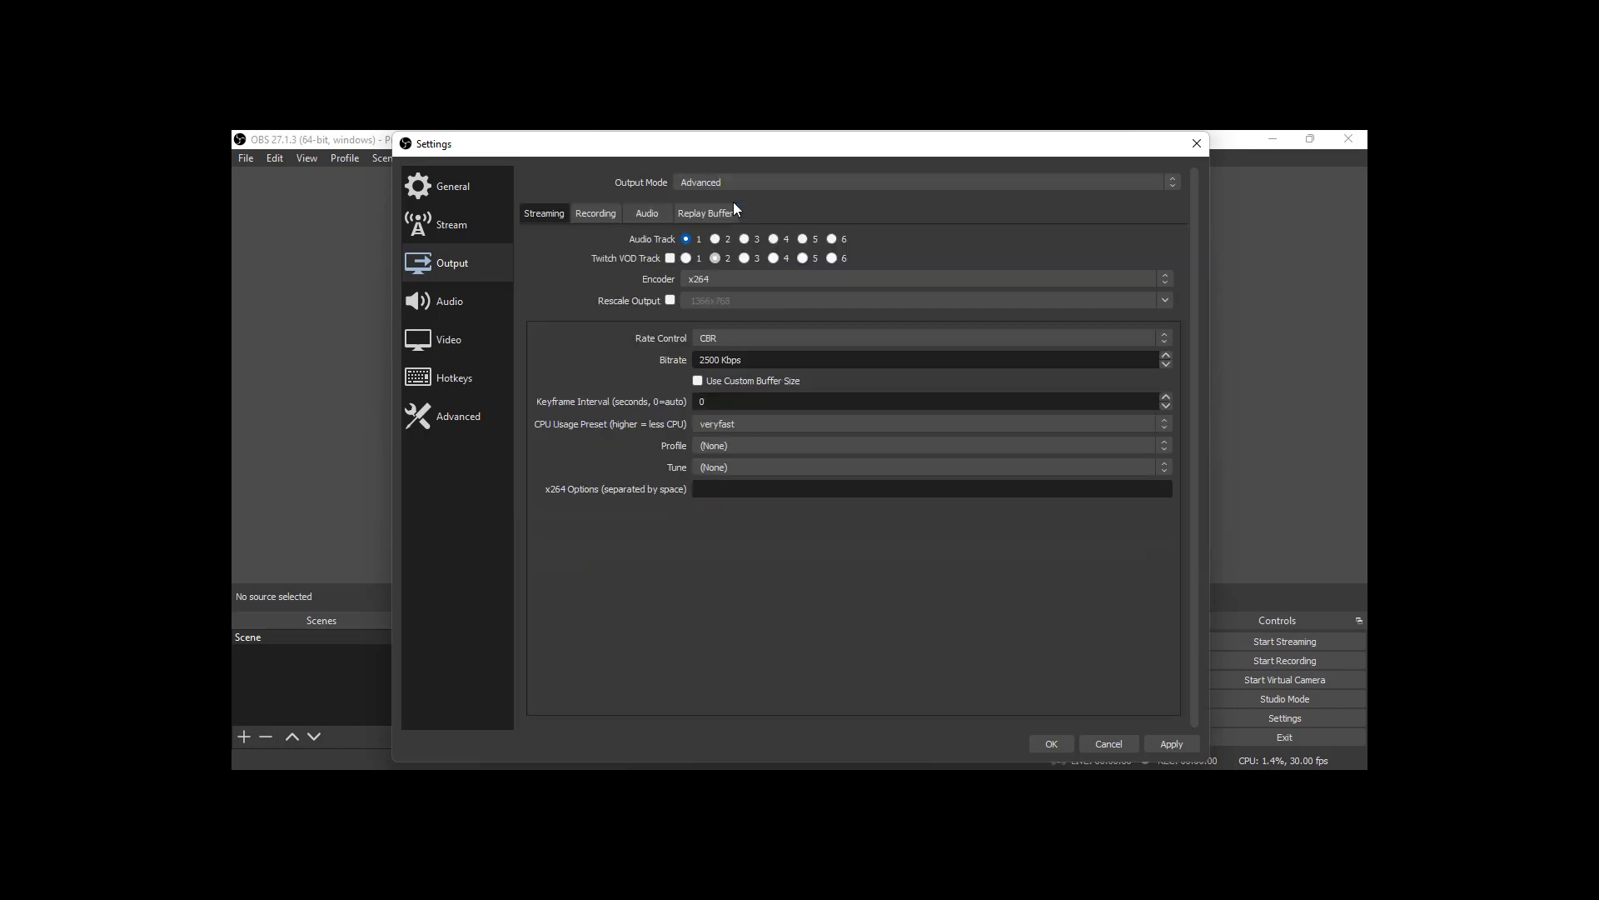
Choose Standard as the recording type in the advanced output settings.
{"action": "left_click", "coordinate": [596, 214]}
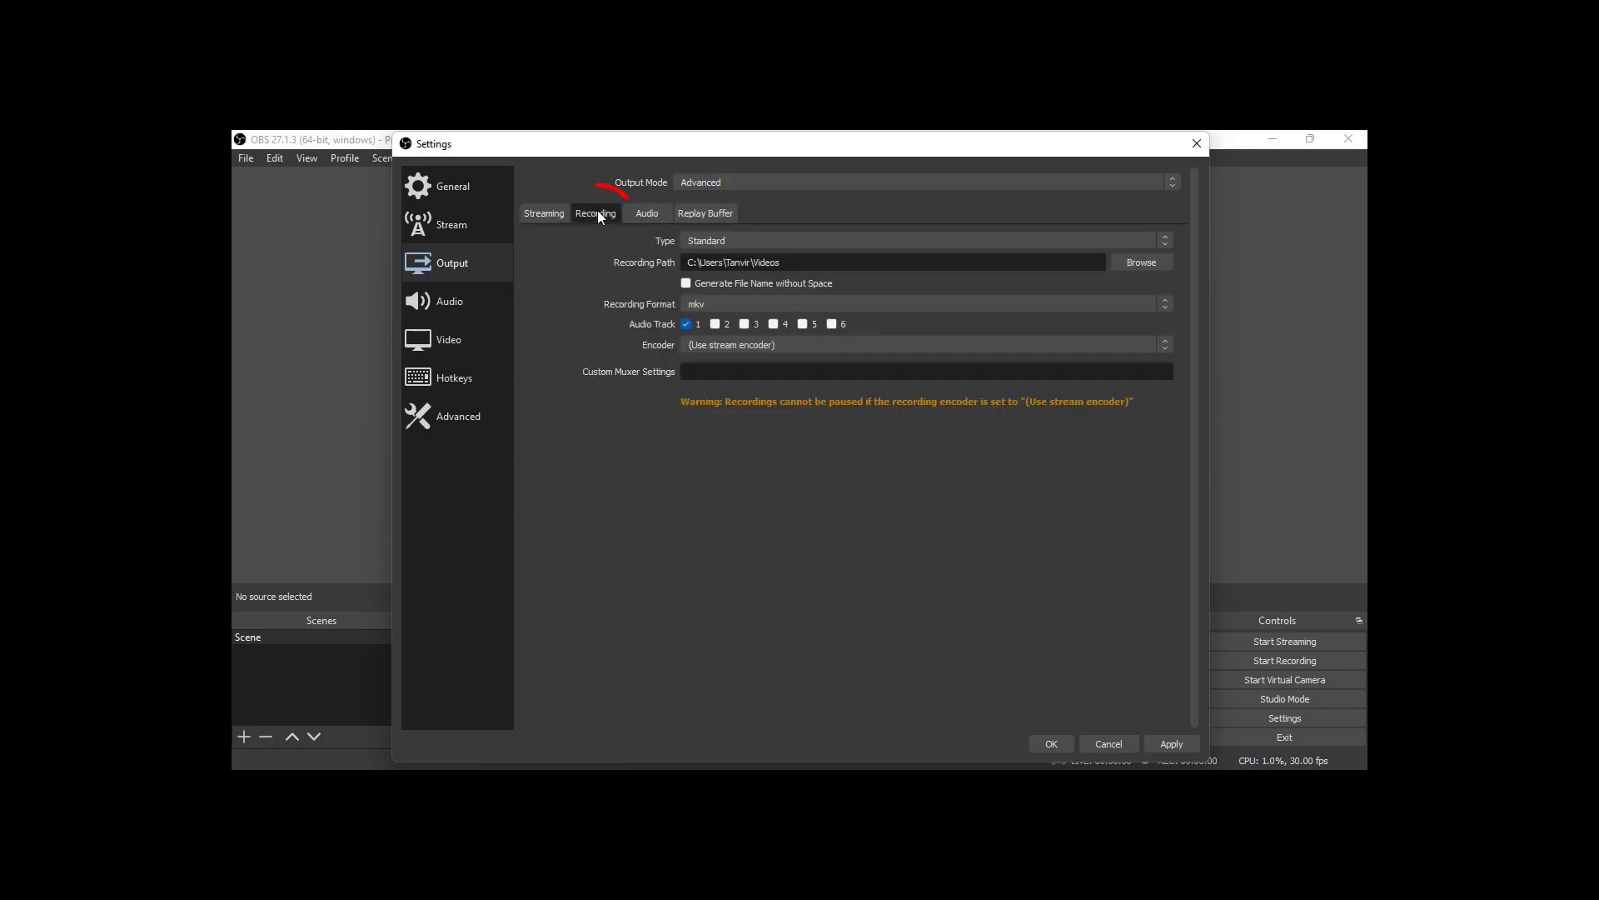
{"action": "left_click", "coordinate": [765, 242]}
{"action": "left_click", "coordinate": [760, 254]}
{"action": "left_click", "coordinate": [1154, 268]}
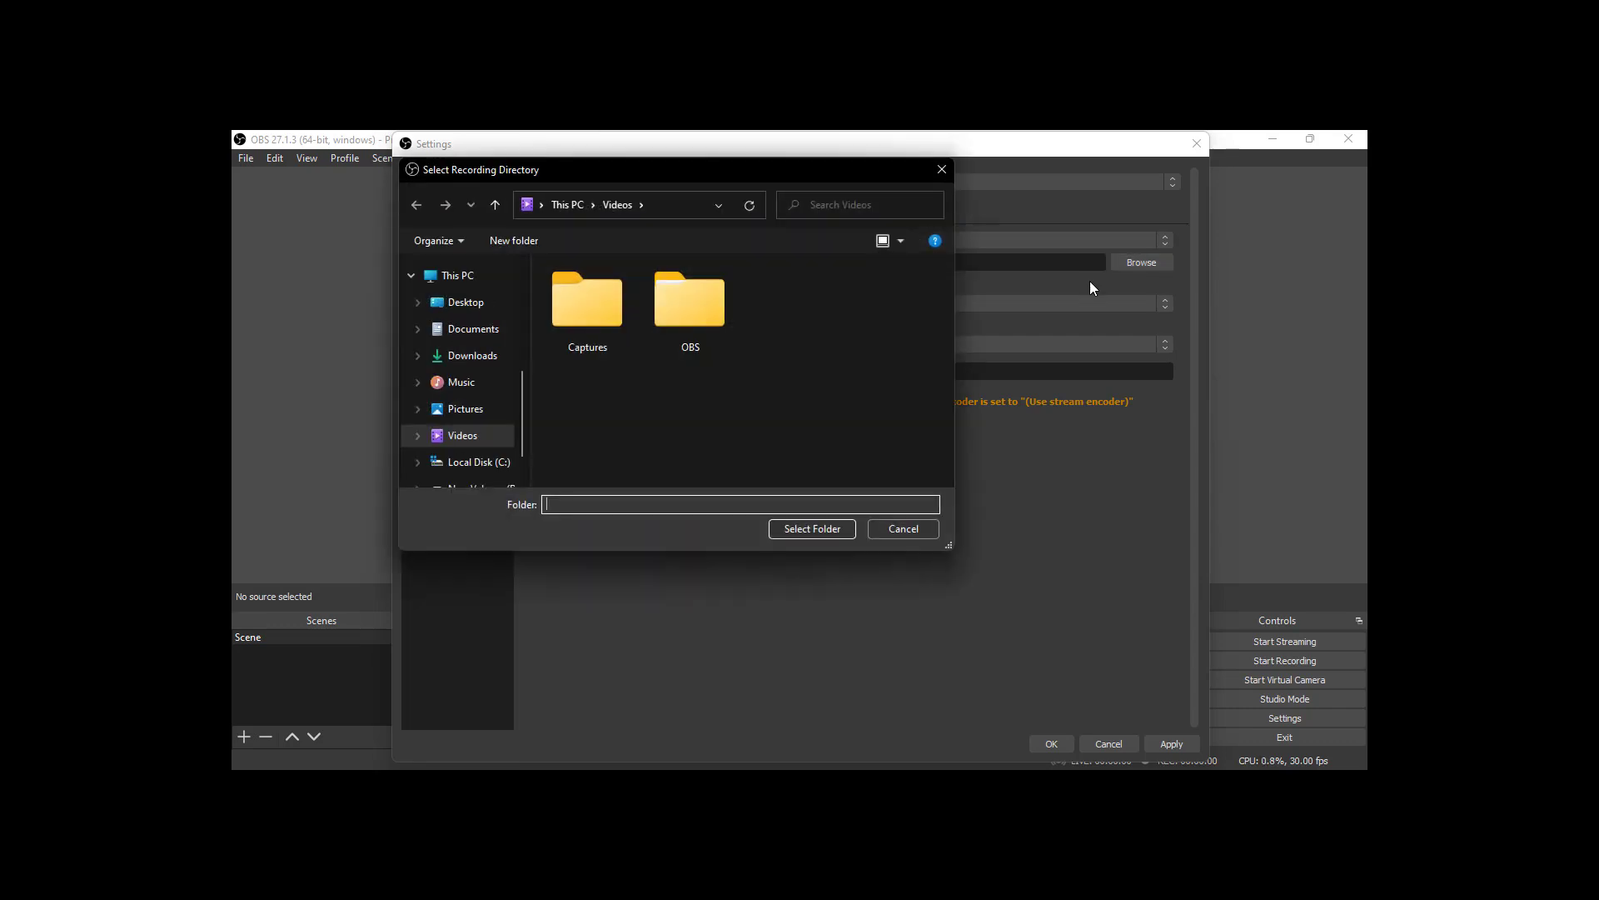
{"action": "left_click", "coordinate": [479, 308]}
{"action": "scroll", "coordinate": [467, 392], "scroll_direction": "down", "scroll_amount": 2}
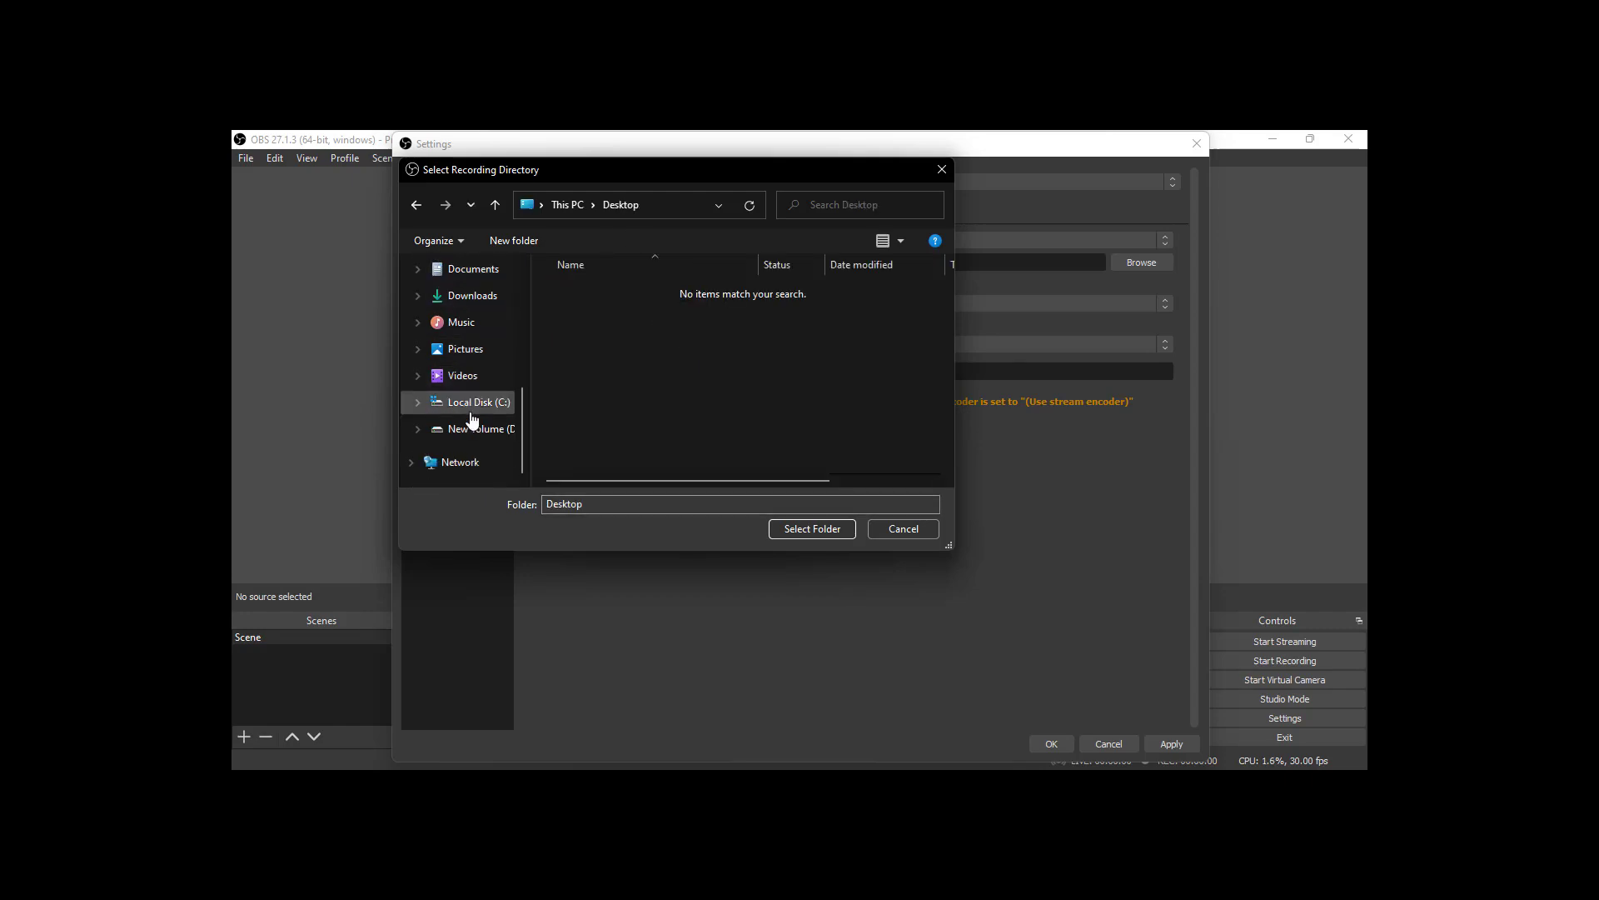
{"action": "scroll", "coordinate": [471, 419], "scroll_direction": "up", "scroll_amount": 1}
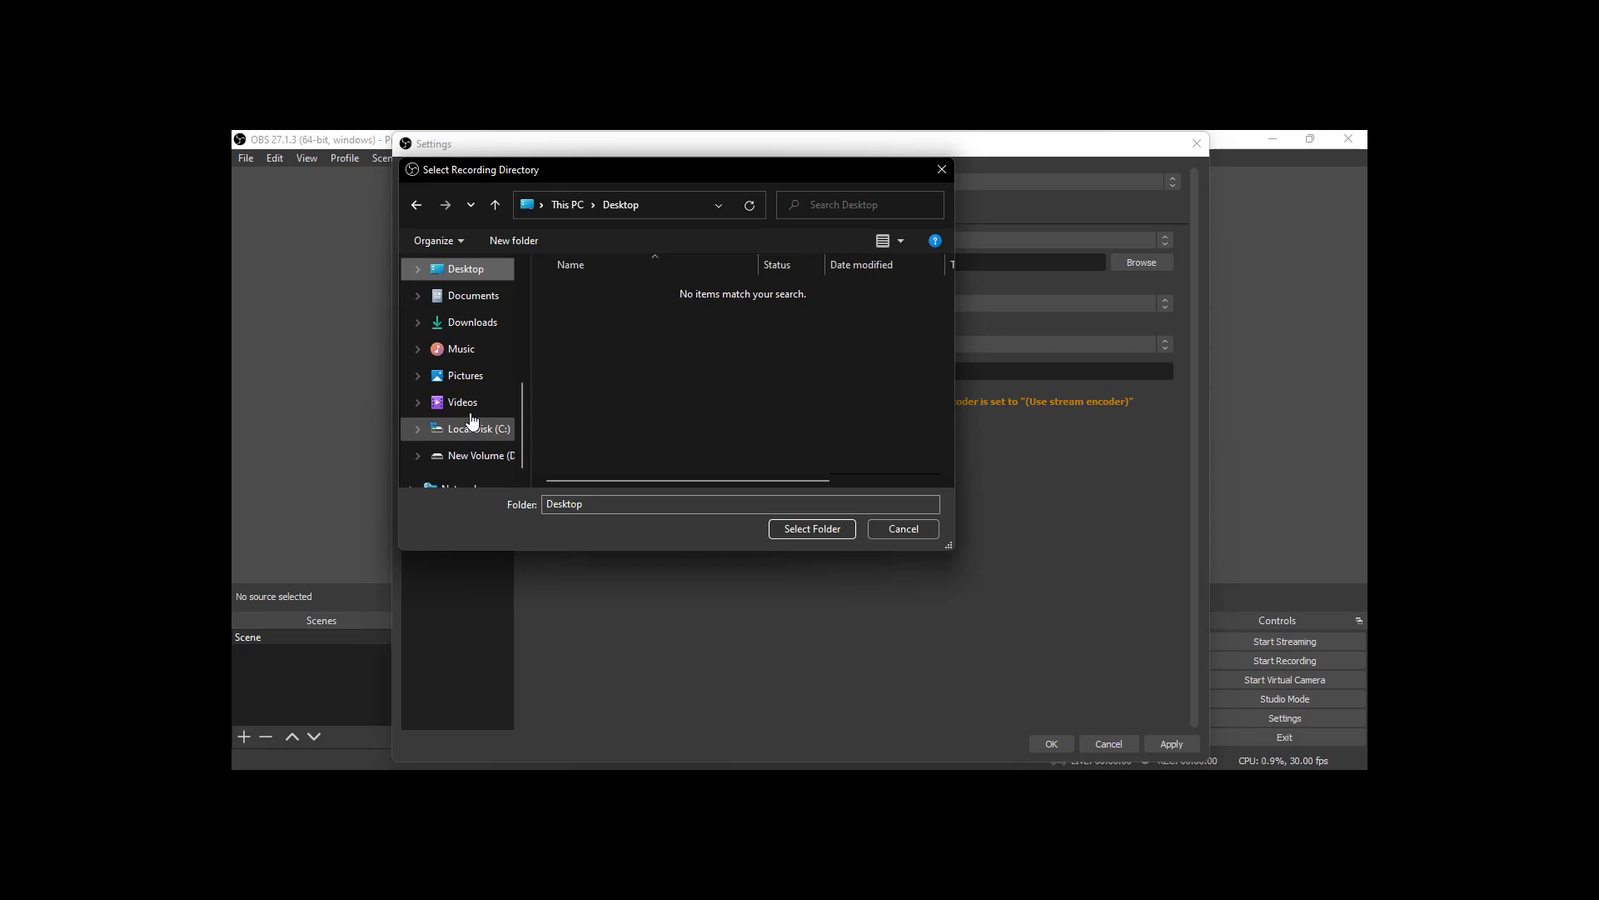
{"action": "scroll", "coordinate": [471, 420], "scroll_direction": "down", "scroll_amount": 1}
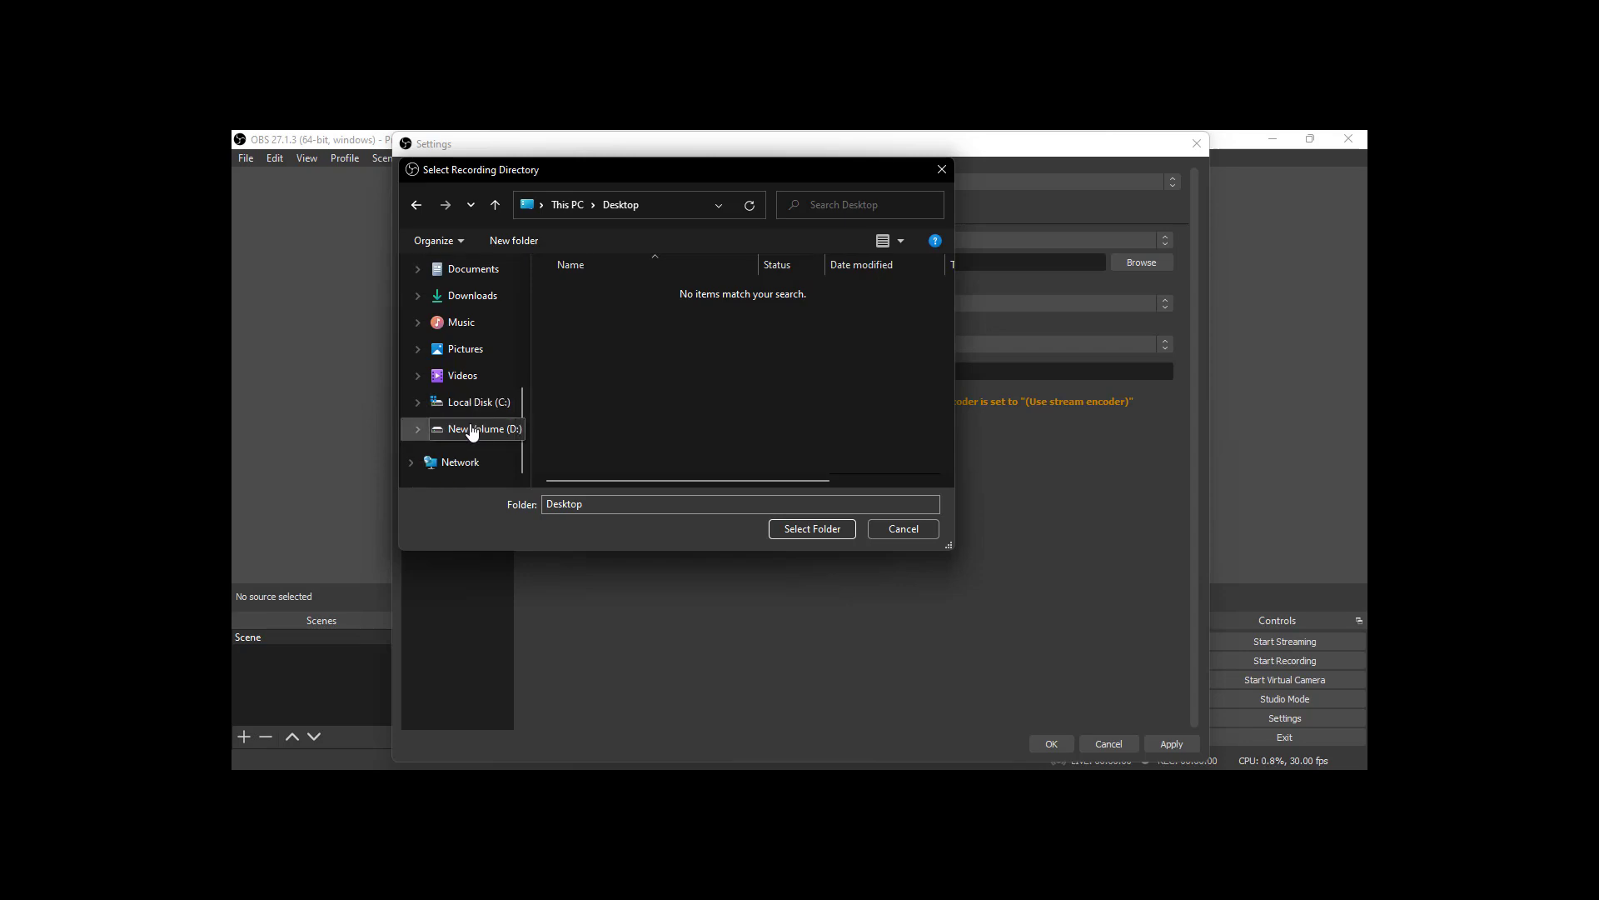
{"action": "key", "text": "Escape"}
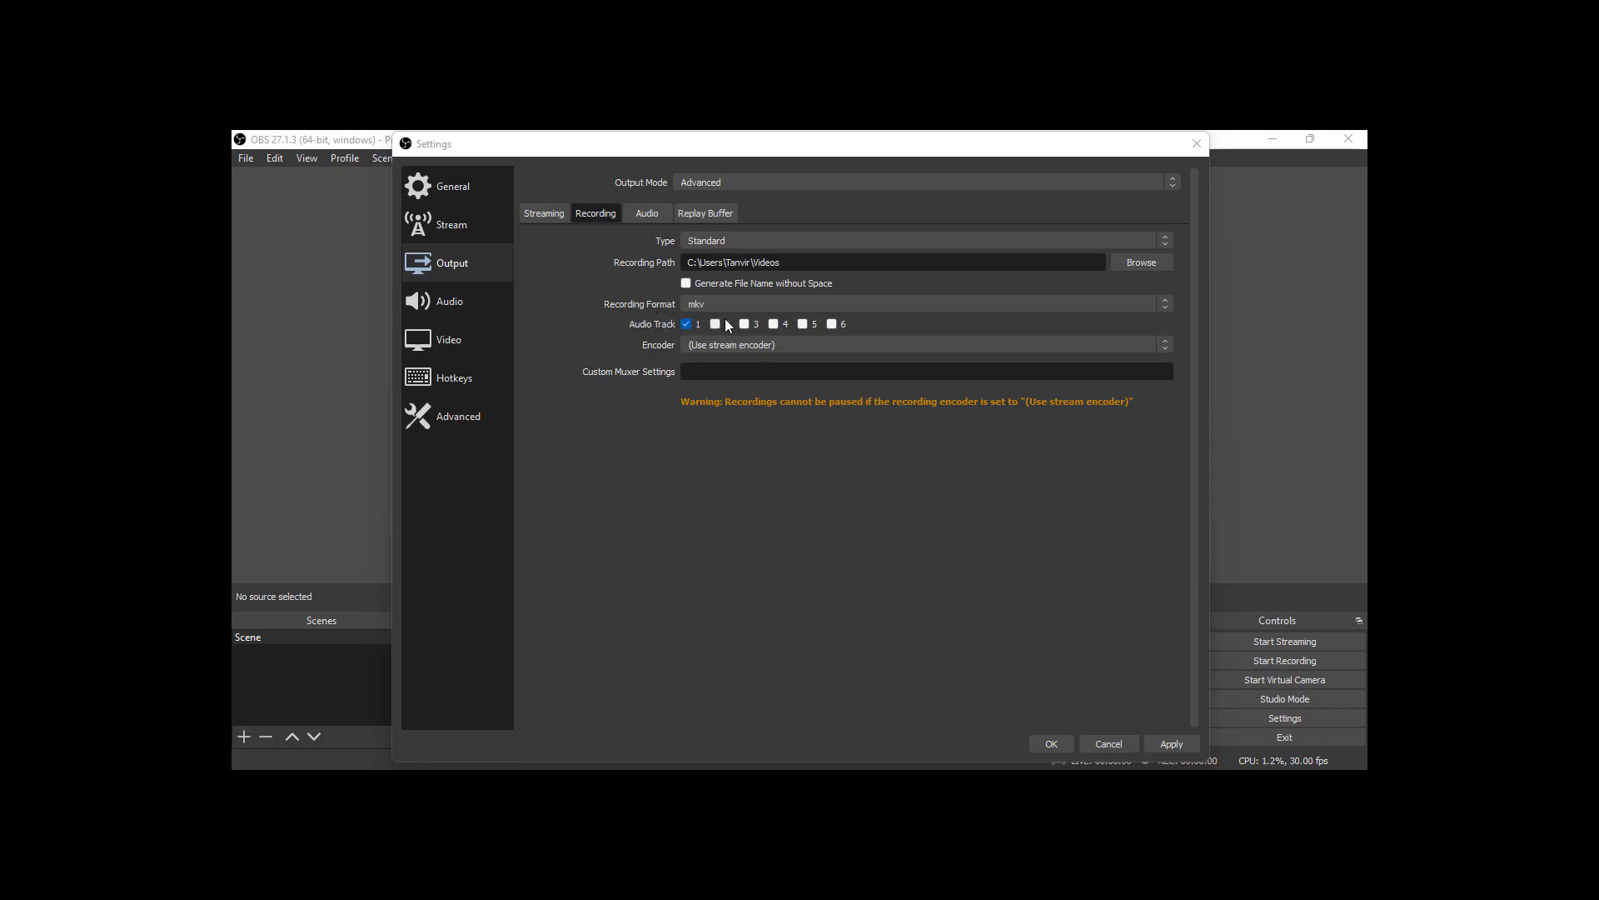
Set the recording format to mp4 and the recording encoder to x264.
{"action": "left_click", "coordinate": [746, 307]}
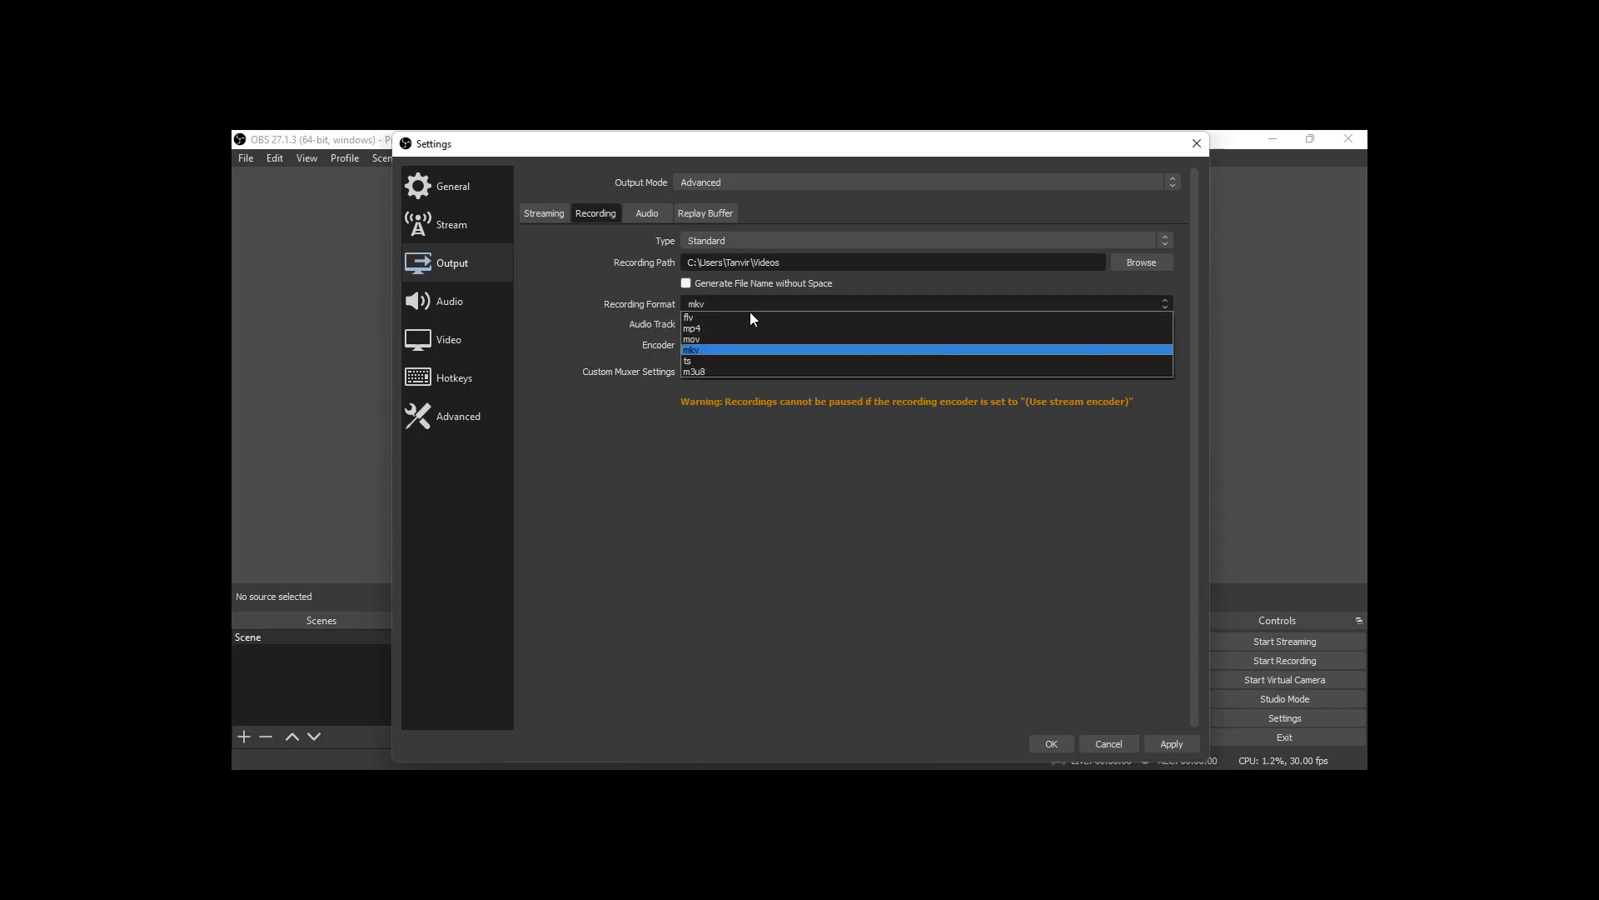
{"action": "left_click", "coordinate": [748, 326]}
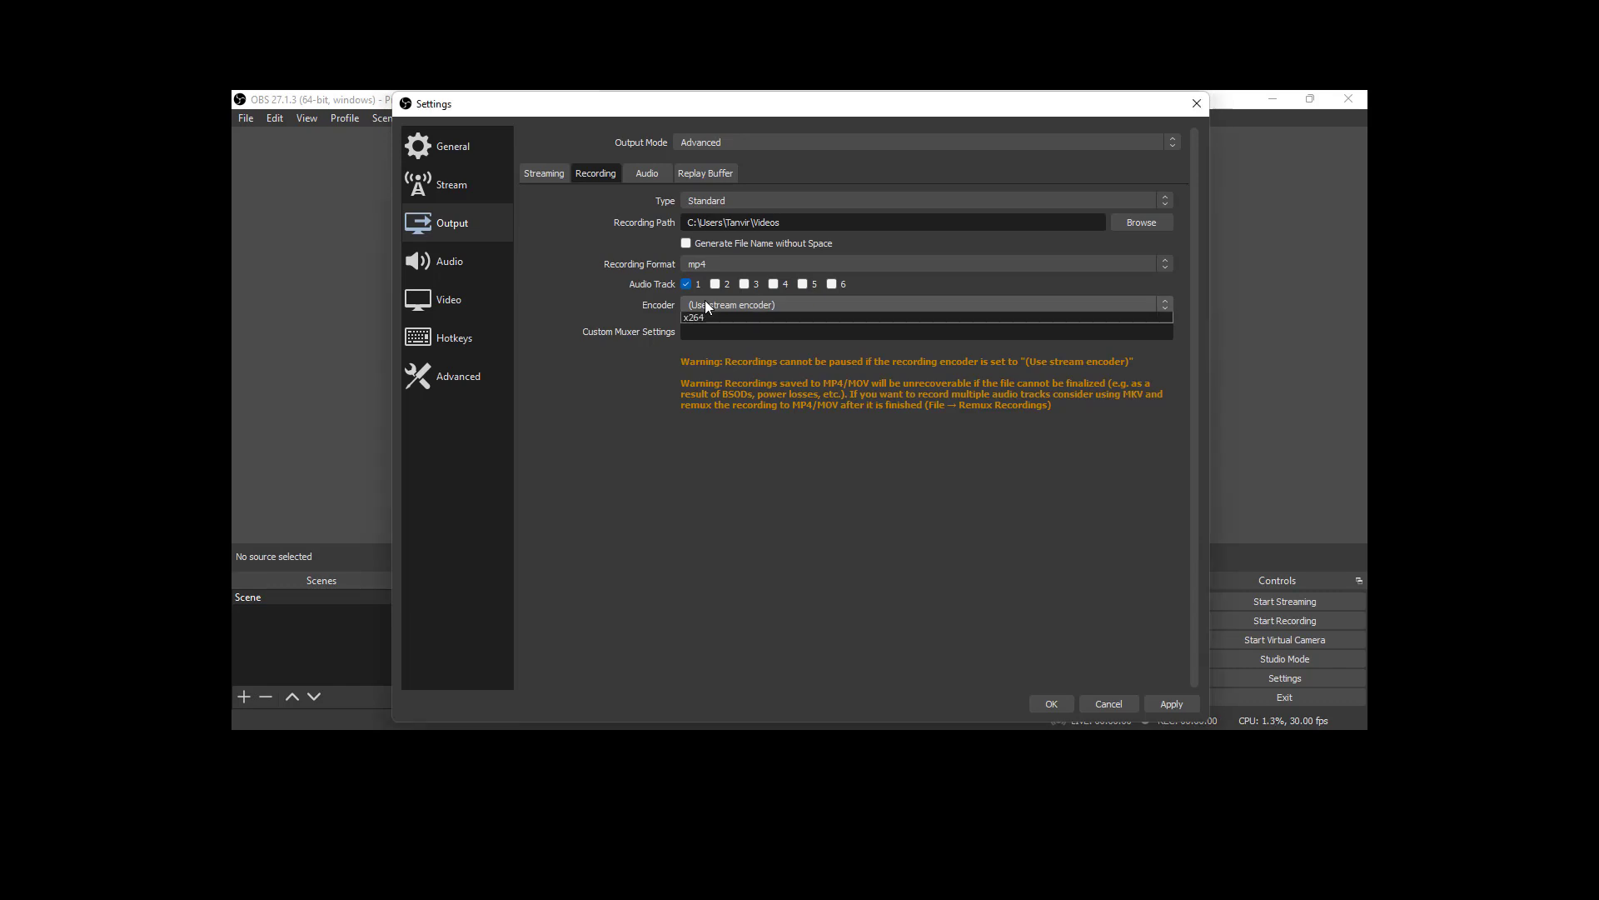
{"action": "left_click", "coordinate": [704, 306]}
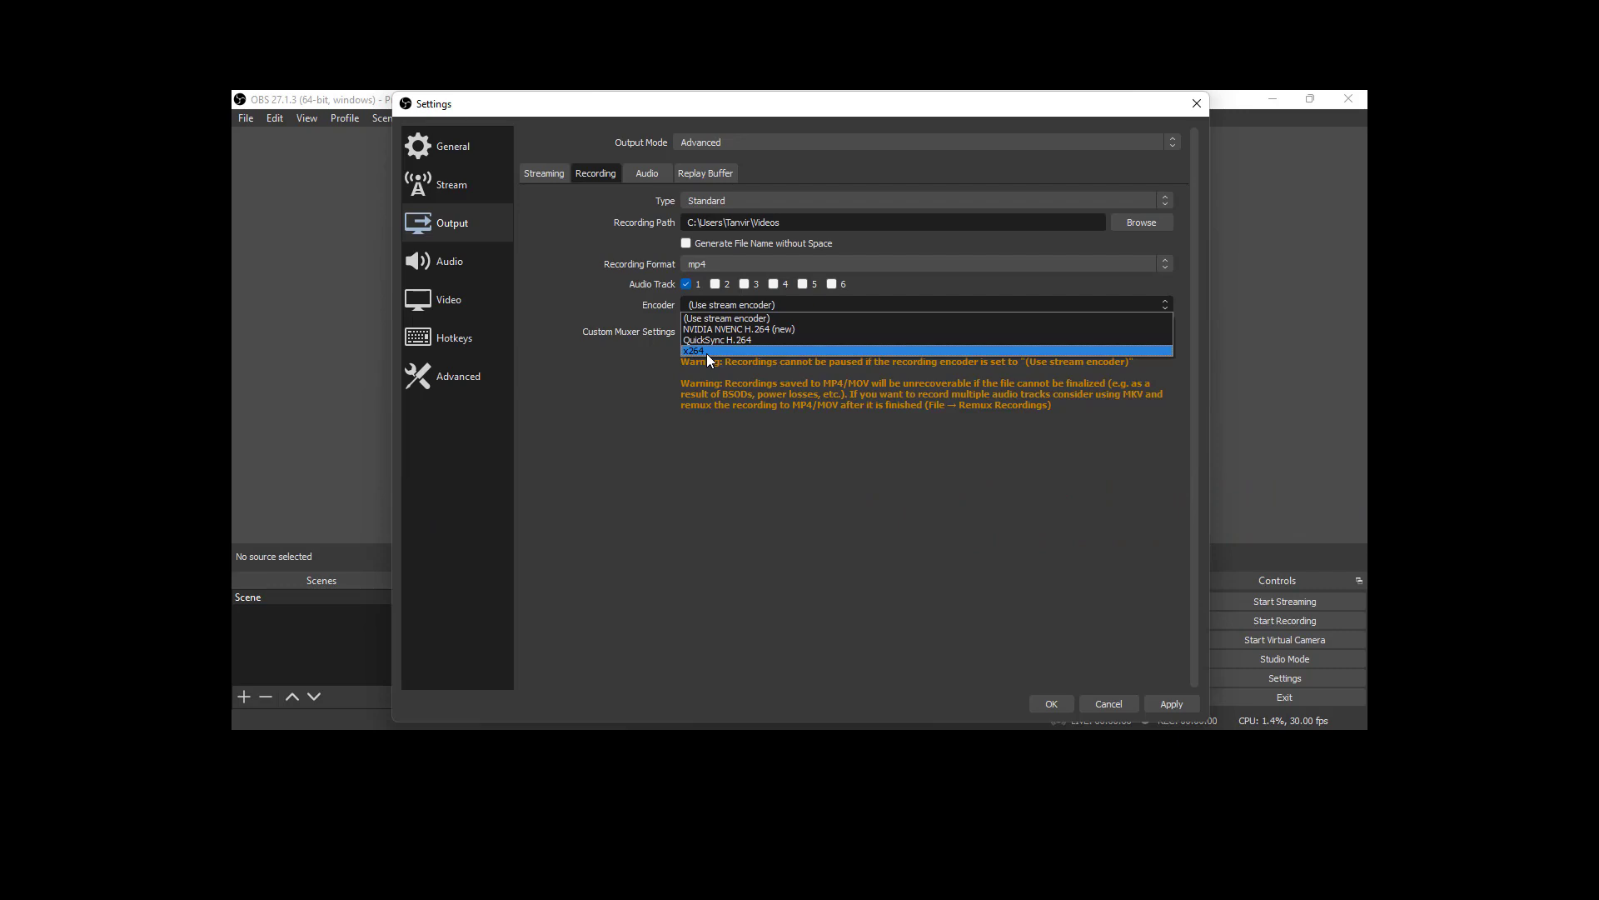
{"action": "left_click", "coordinate": [709, 351]}
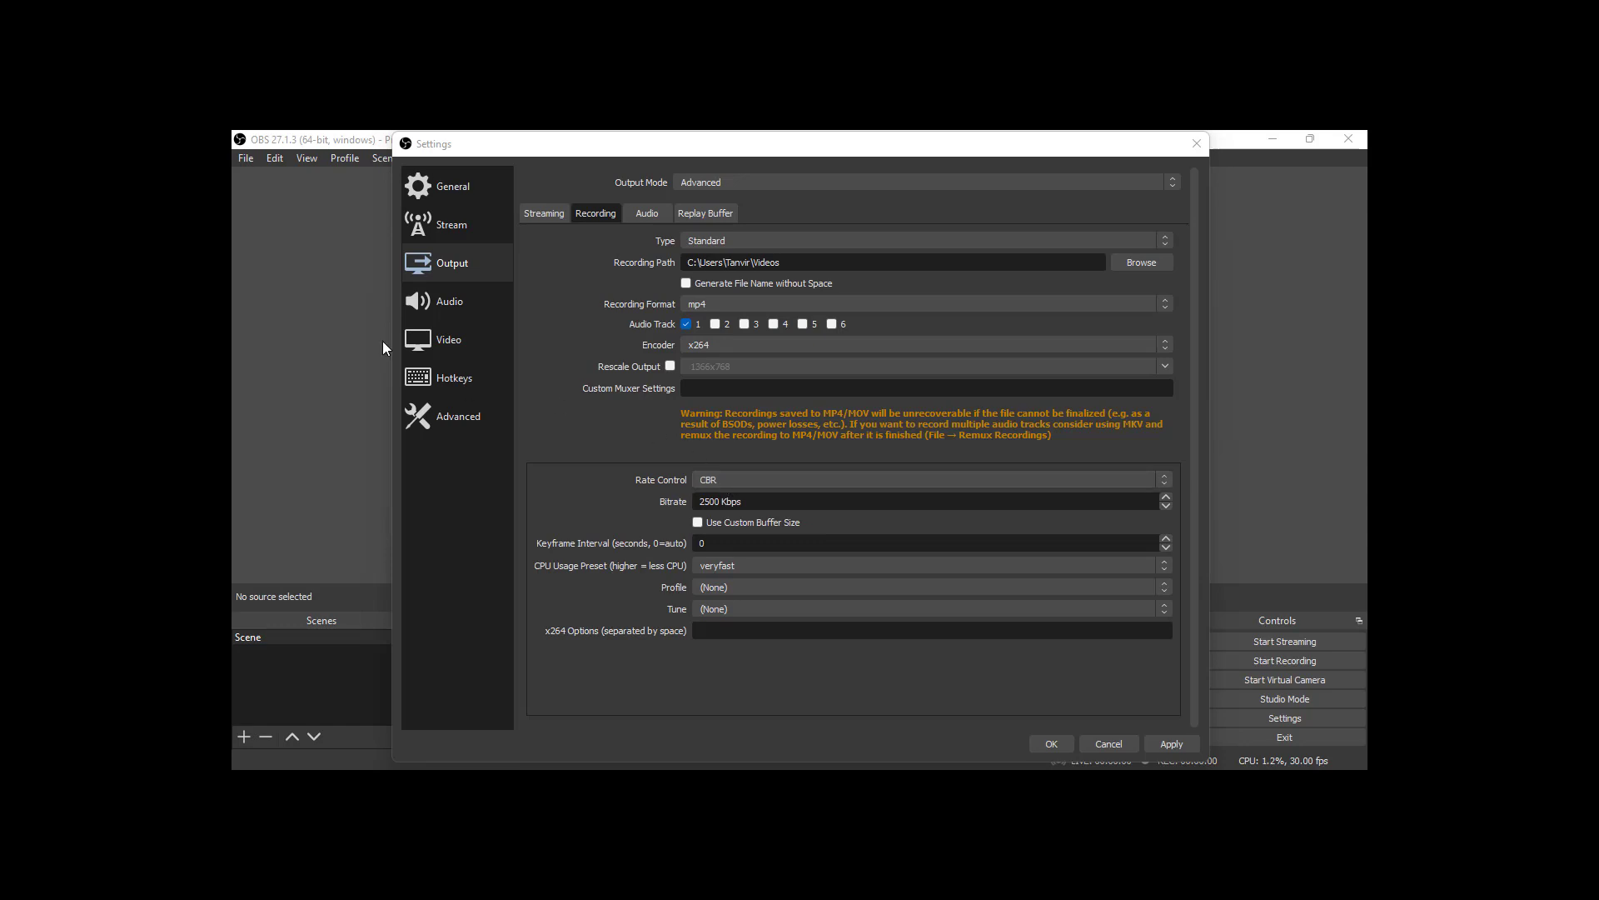
In the audio settings, keep the sample rate at 44.1 kHz and look at the device options for Desktop Audio.
{"action": "left_click", "coordinate": [430, 305]}
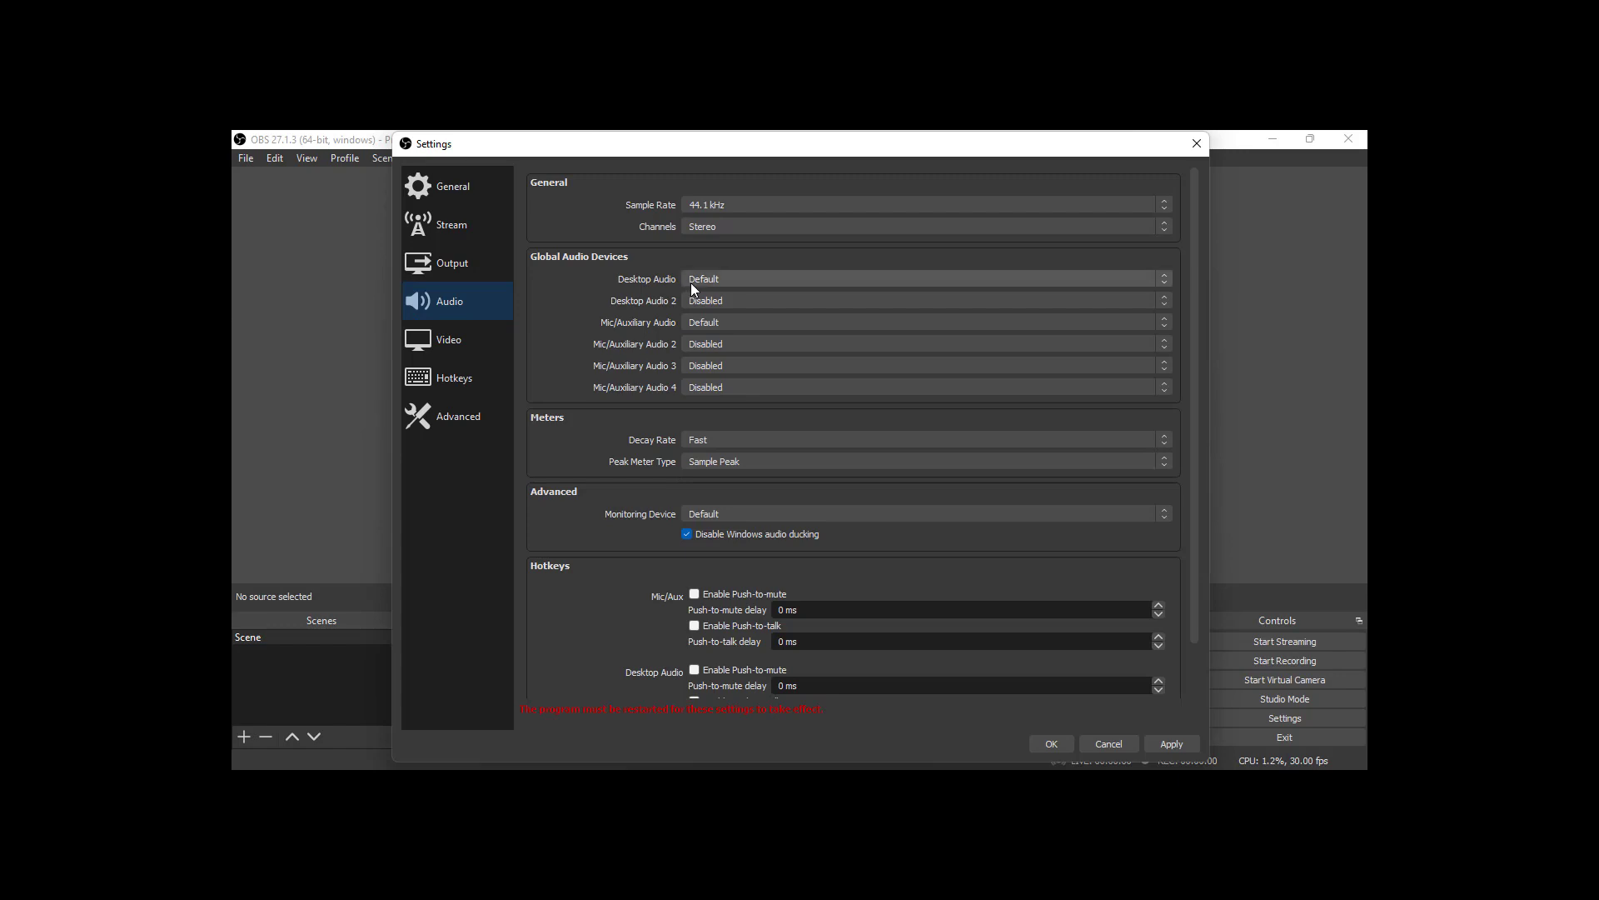
{"action": "left_click", "coordinate": [757, 206]}
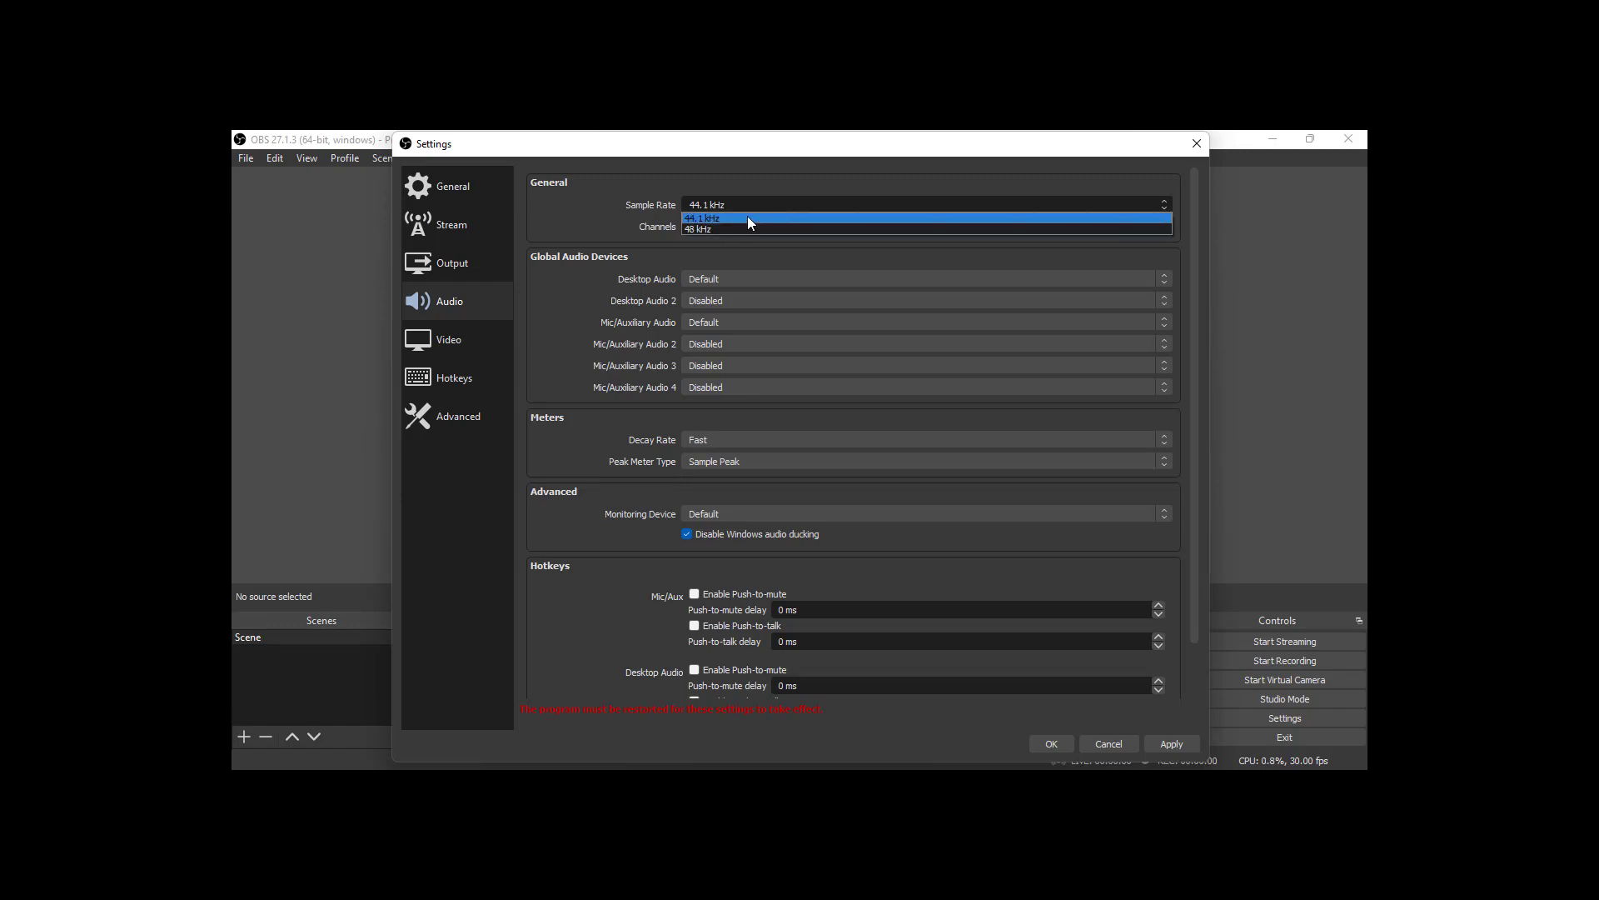
{"action": "left_click", "coordinate": [747, 219]}
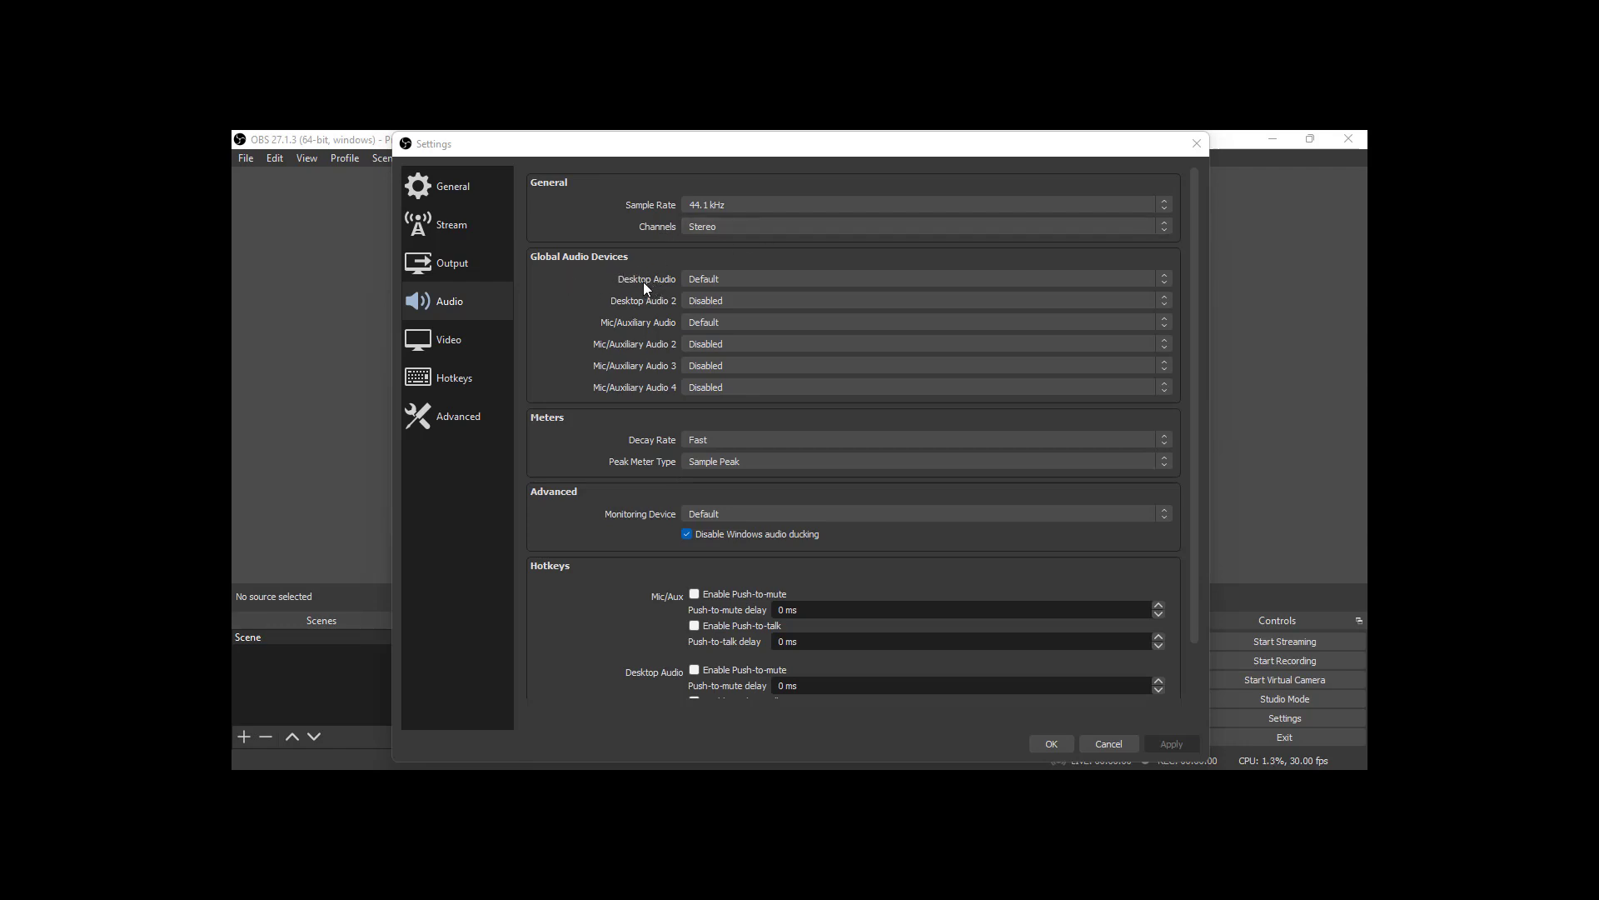
{"action": "left_click", "coordinate": [721, 278]}
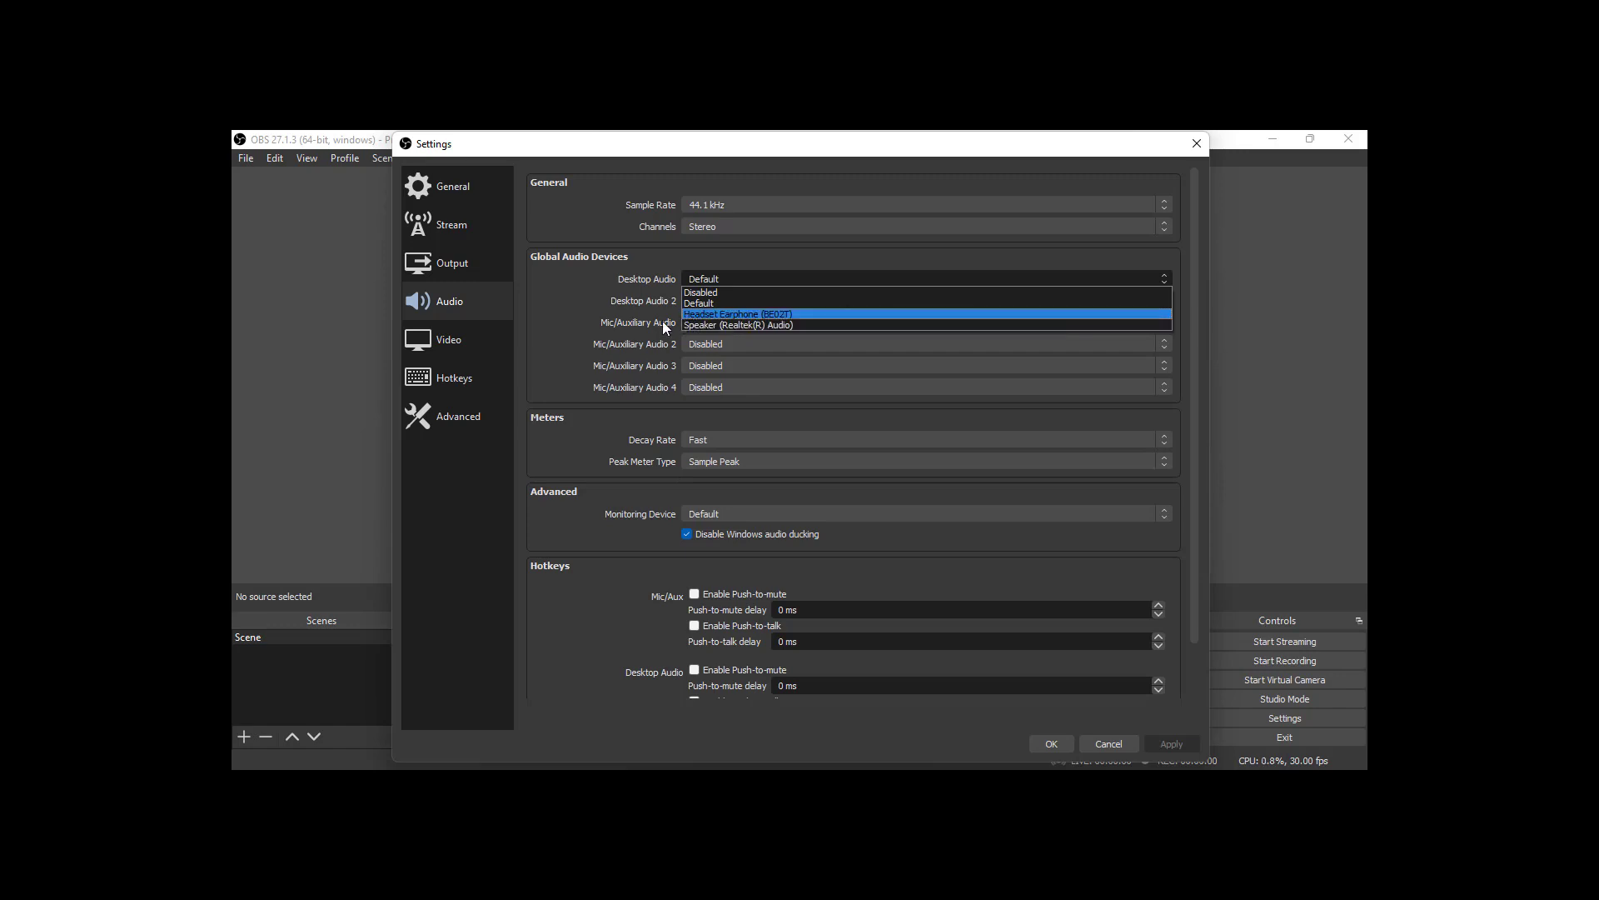
Set the base canvas resolution to 1920x1080 in the video settings, then apply and close the settings.
{"action": "left_click", "coordinate": [438, 354]}
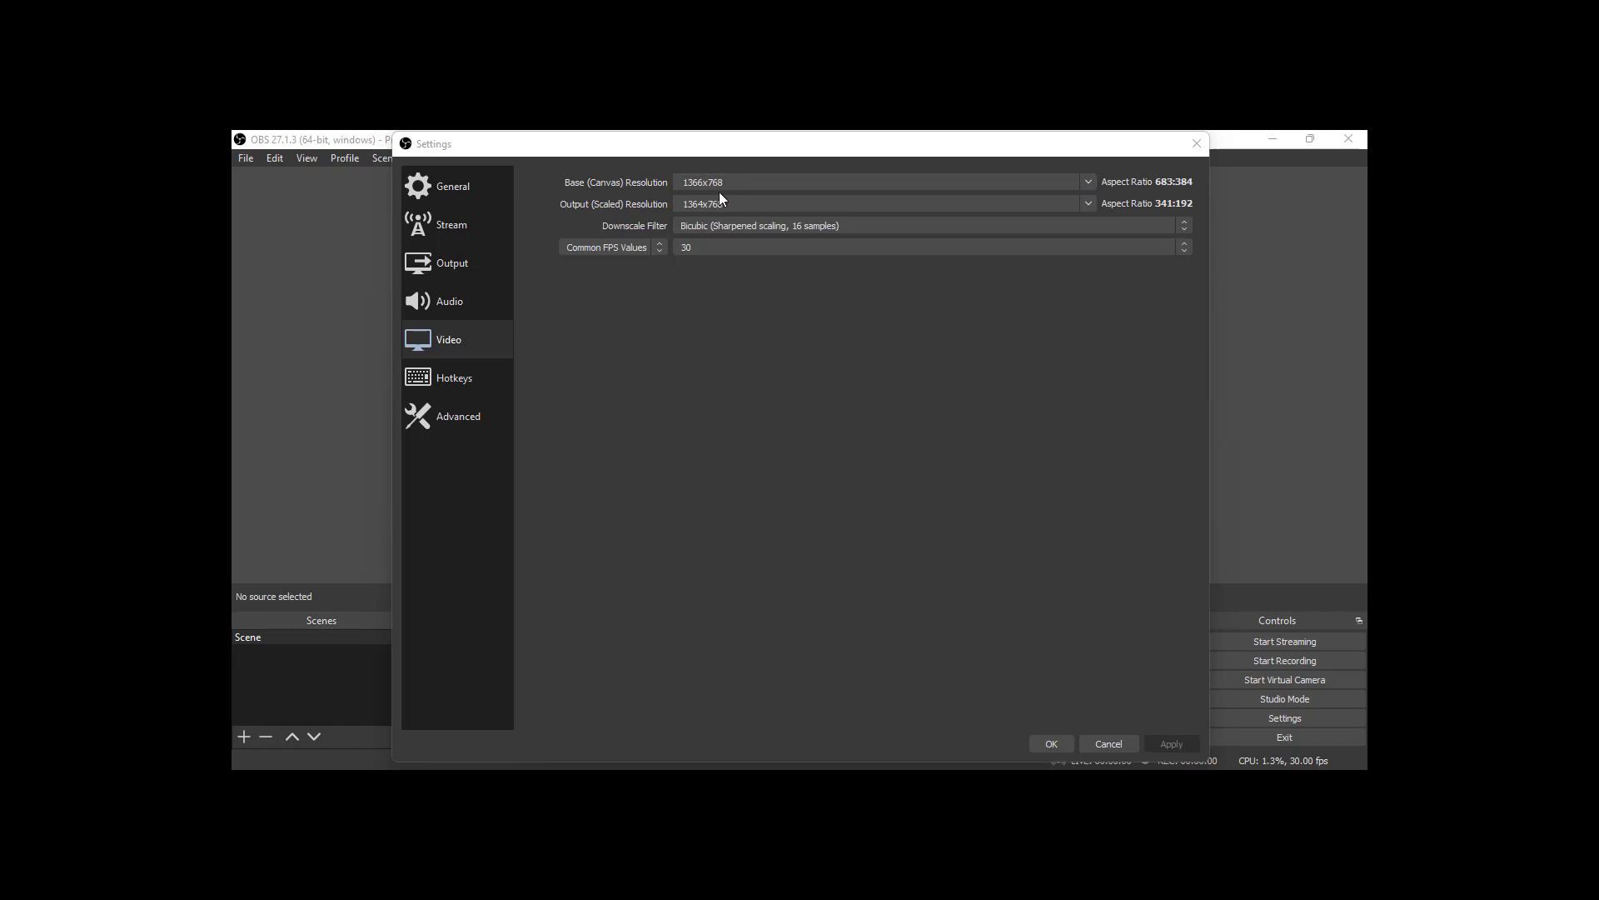
{"action": "left_click", "coordinate": [1088, 185]}
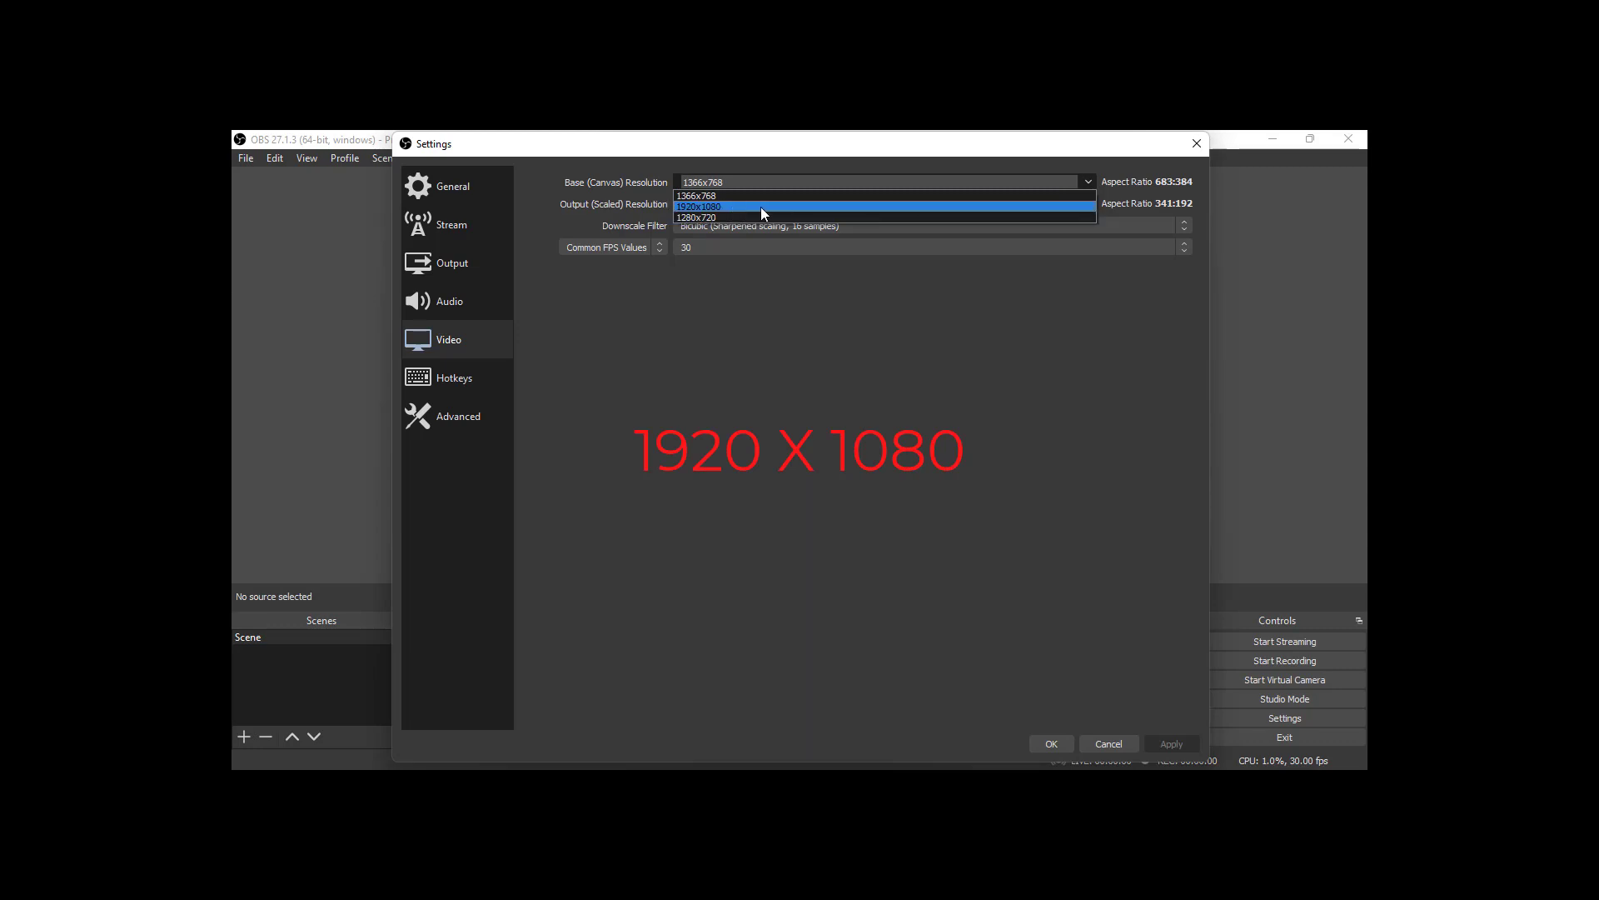
{"action": "left_click", "coordinate": [807, 207]}
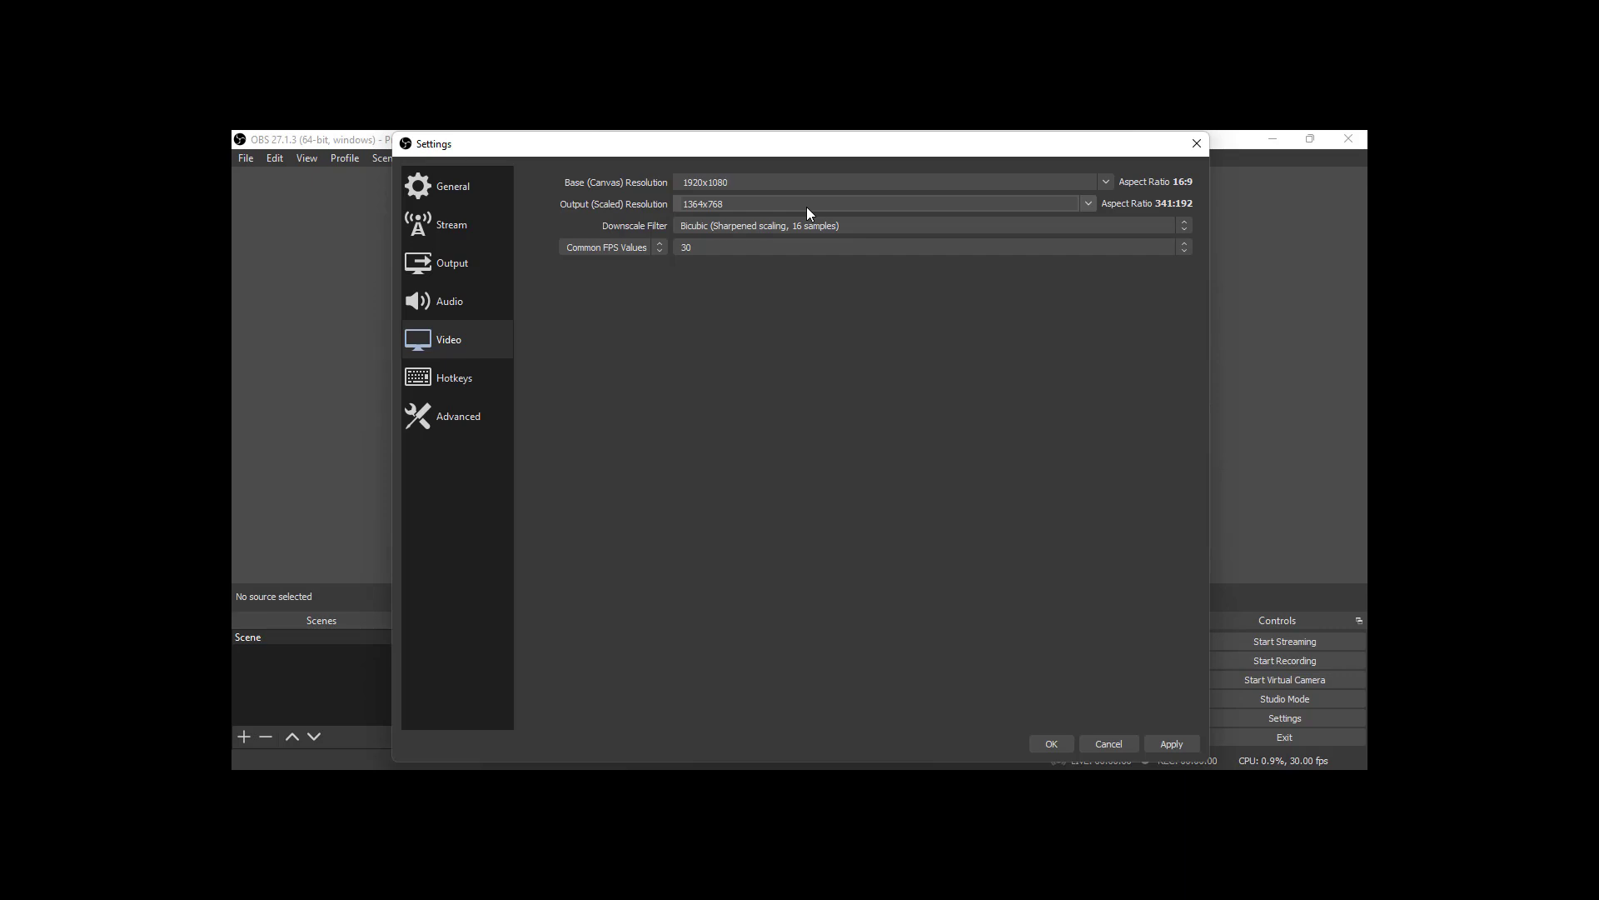
{"action": "left_click", "coordinate": [1157, 747]}
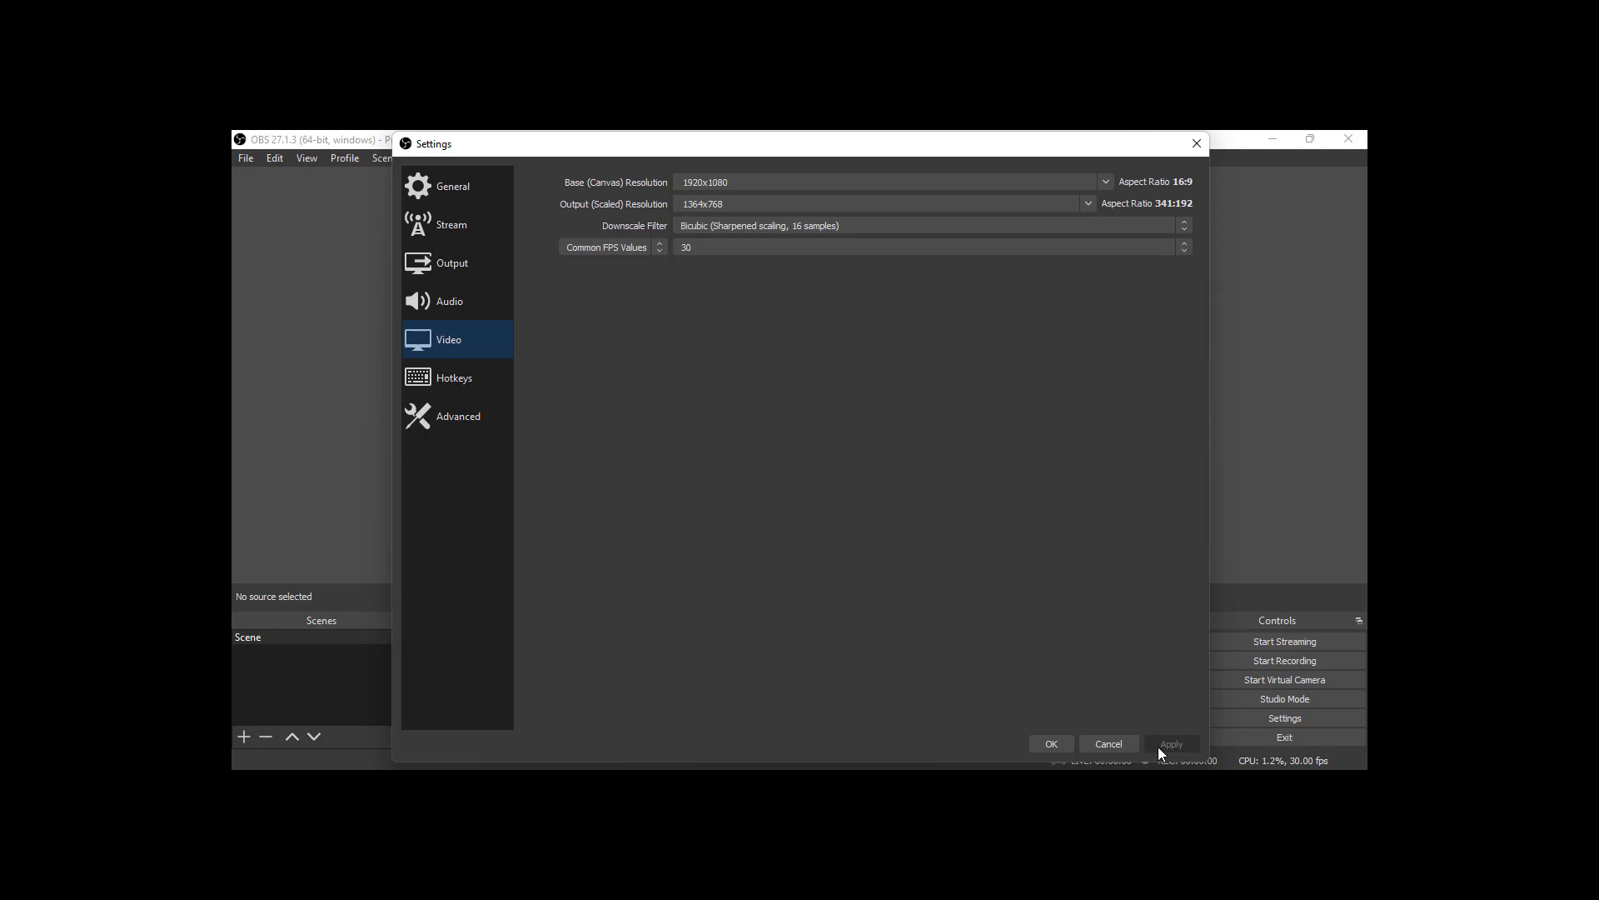
{"action": "left_click", "coordinate": [1033, 748]}
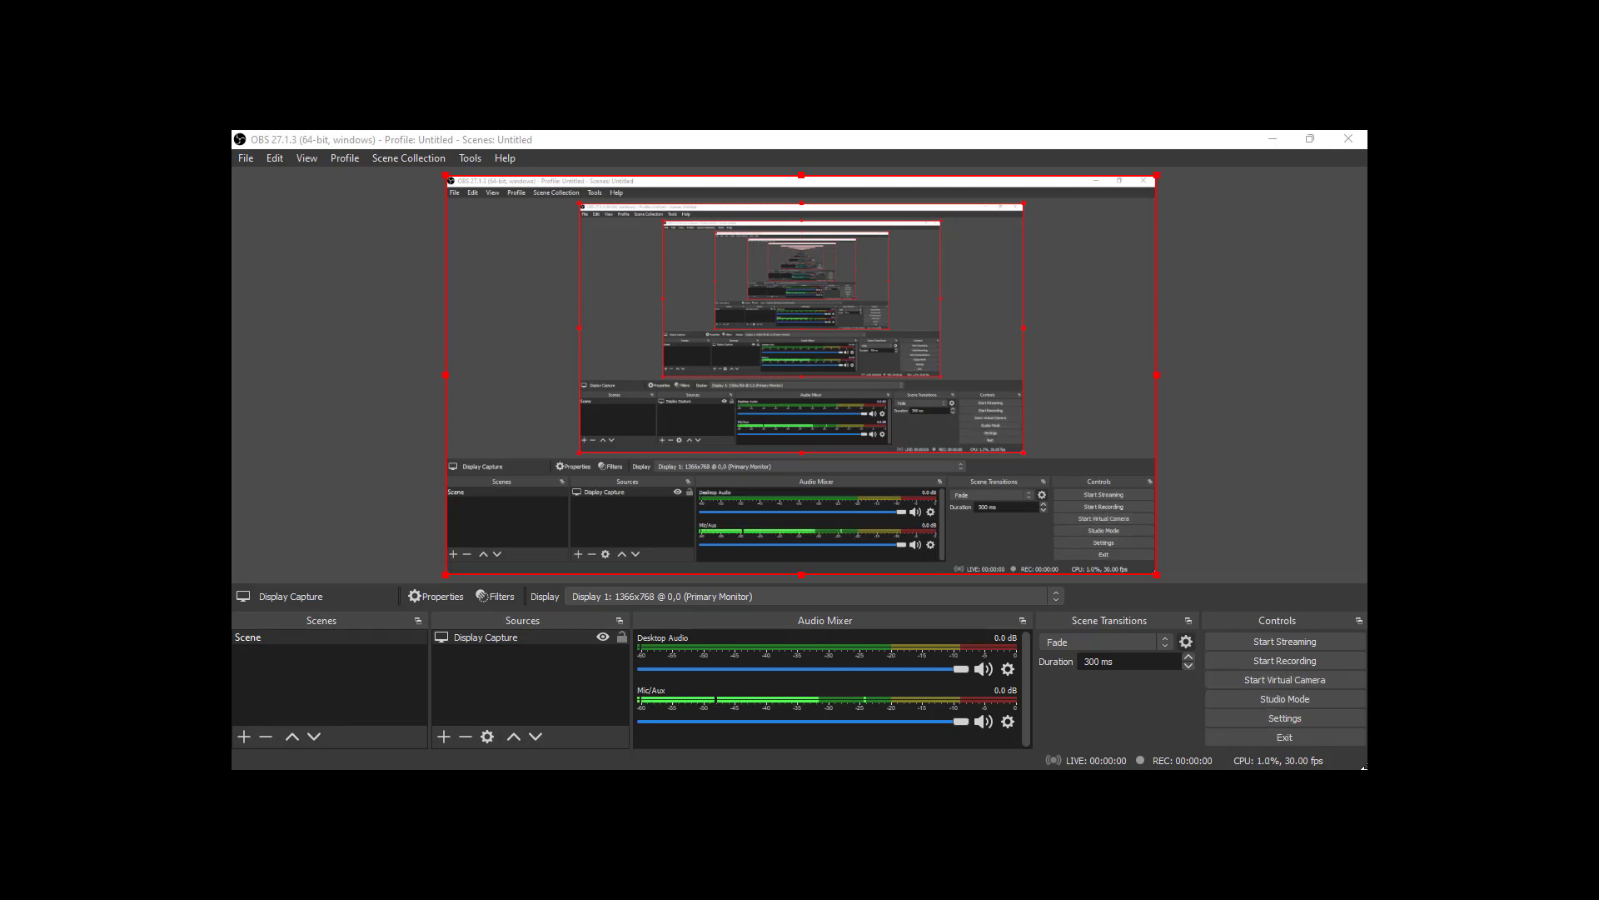
Start recording the display and show the folder of saved recordings.
{"action": "left_click", "coordinate": [1300, 664]}
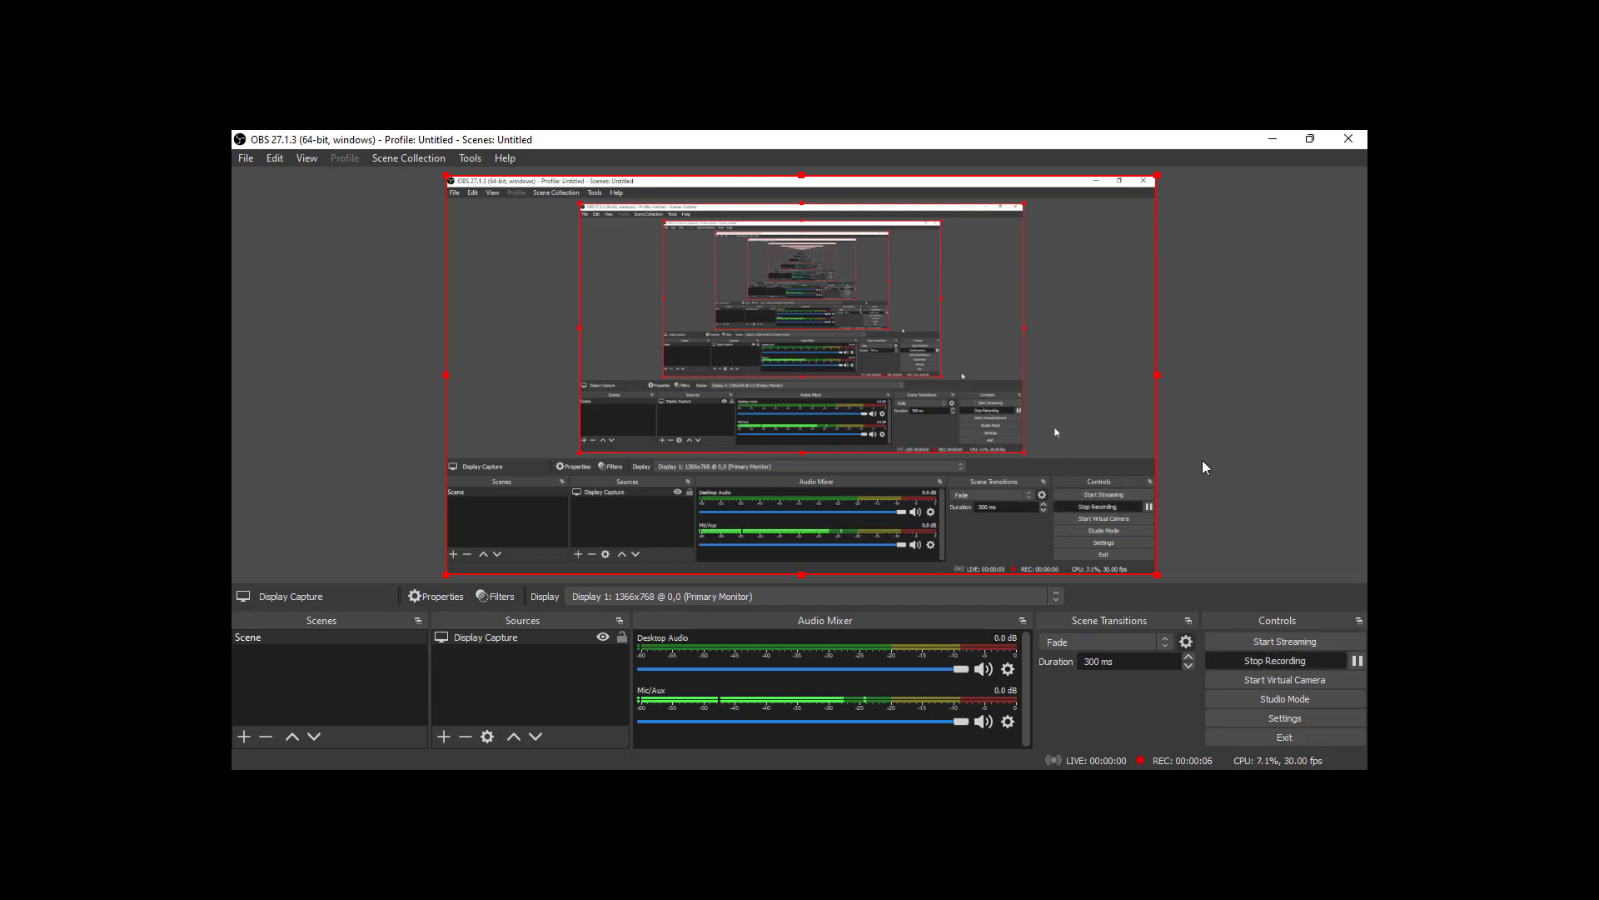
{"action": "left_click_drag", "start_coordinate": [800, 139], "coordinate": [843, 139]}
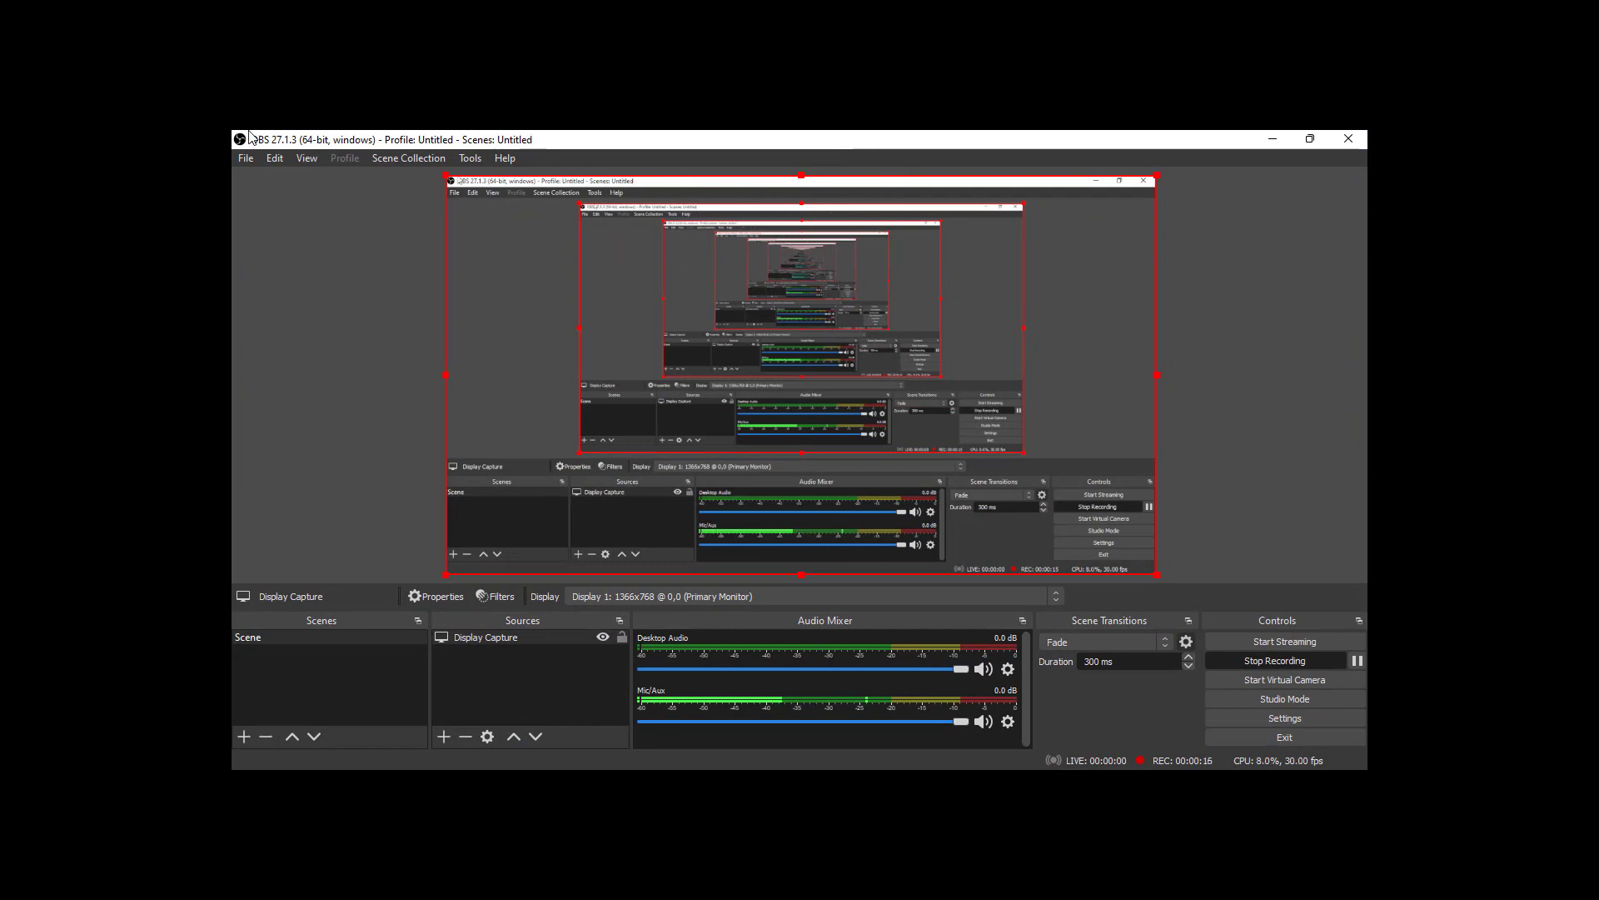
{"action": "left_click", "coordinate": [243, 158]}
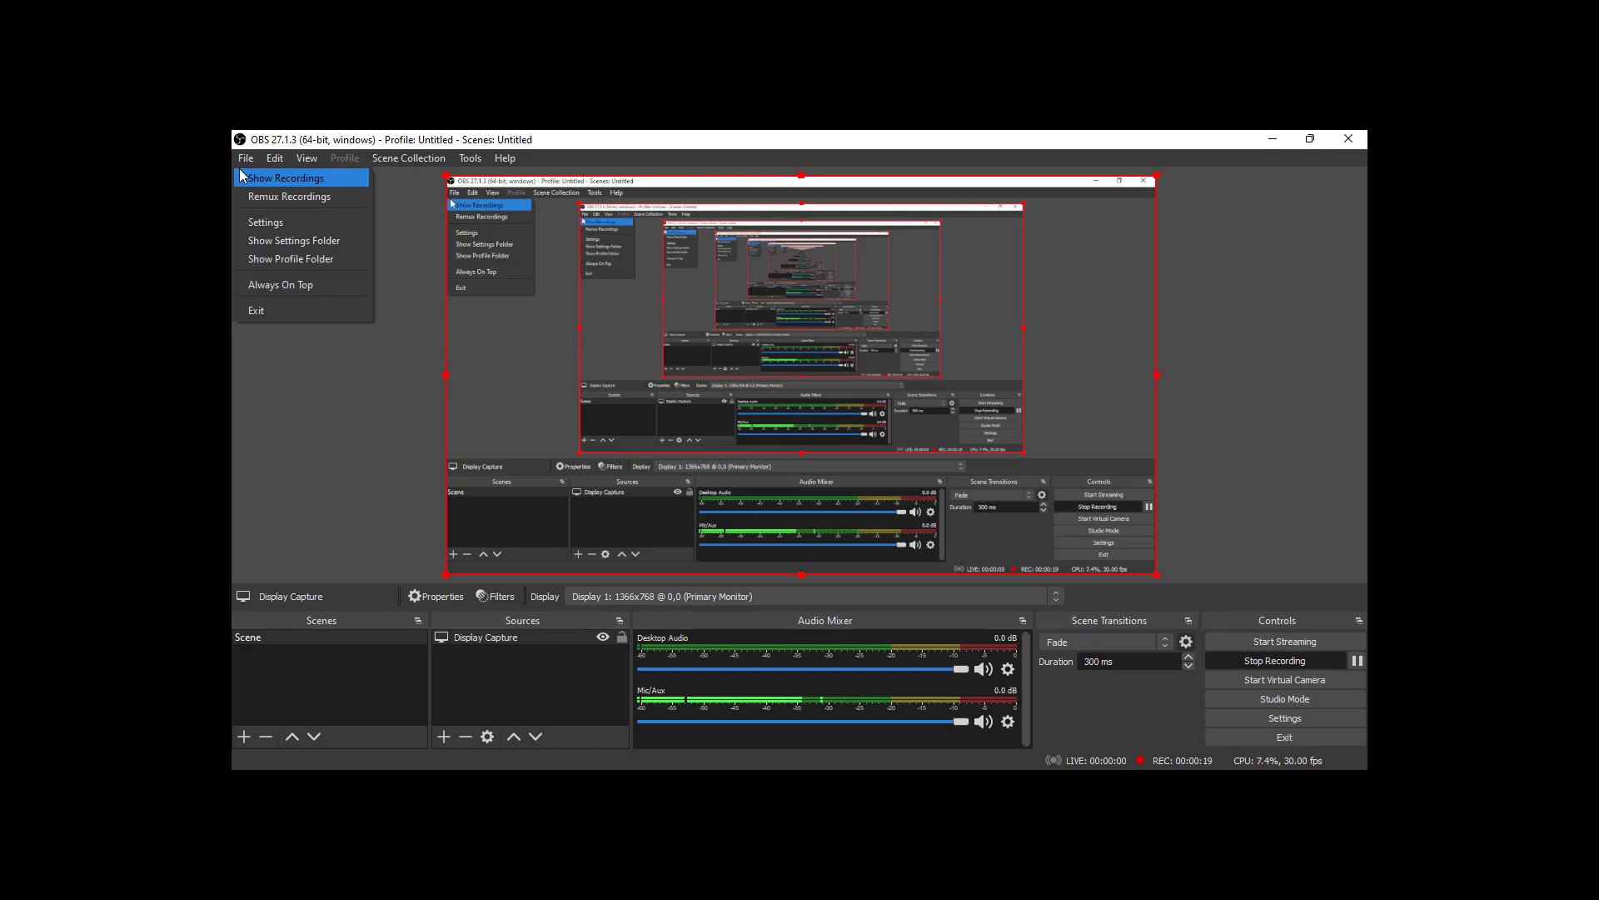
{"action": "left_click", "coordinate": [297, 177]}
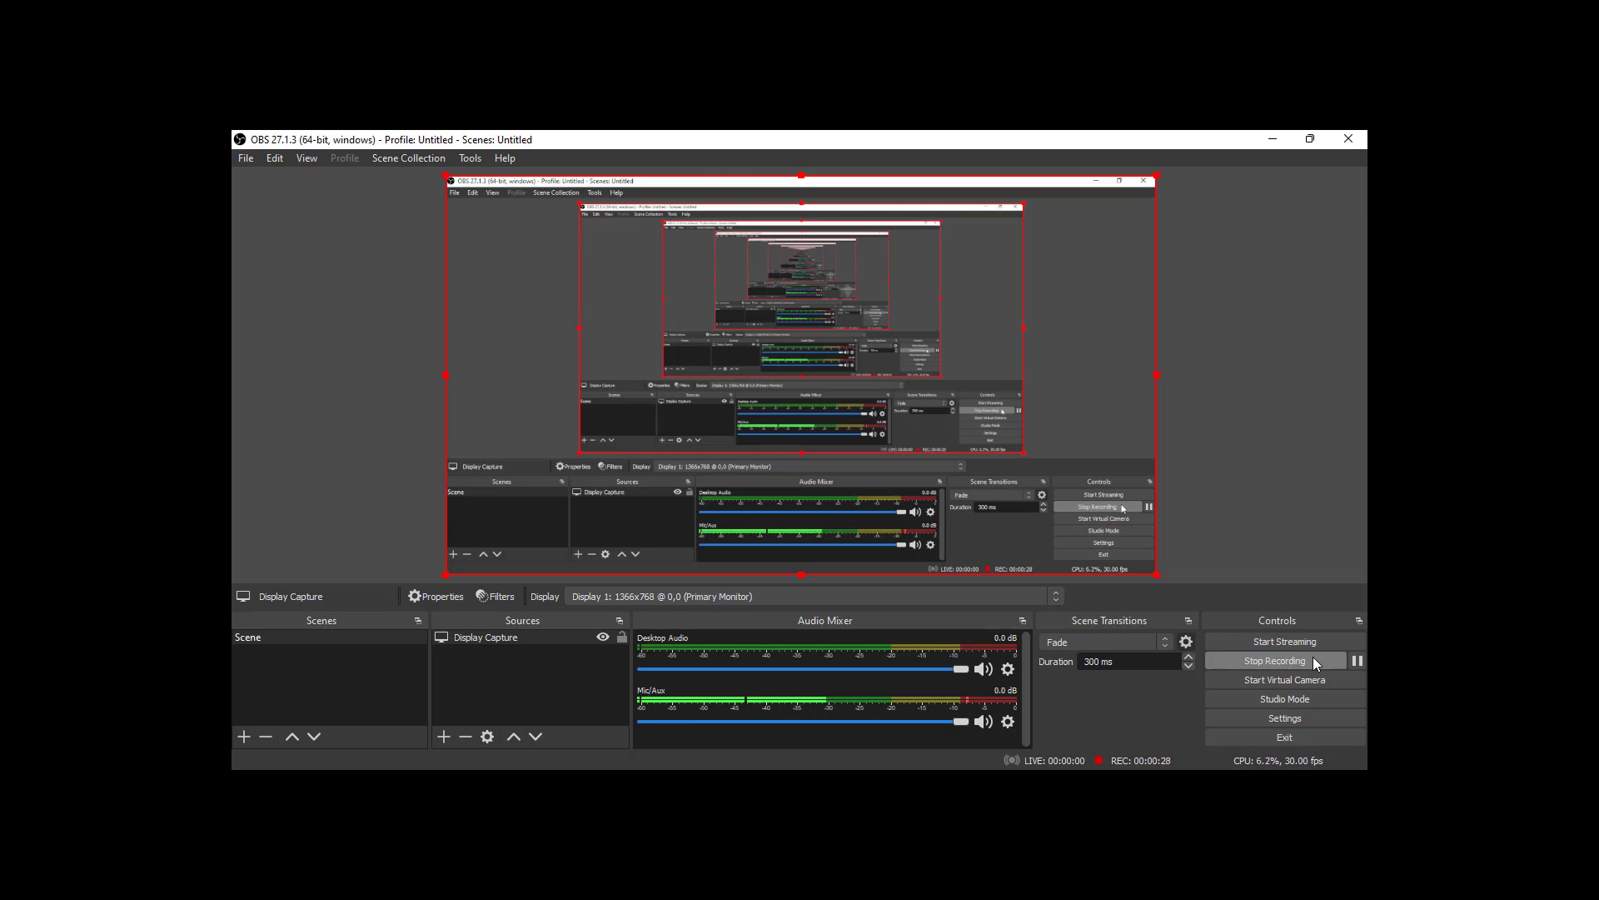
Try to pause the running recording.
{"action": "left_click", "coordinate": [1358, 666]}
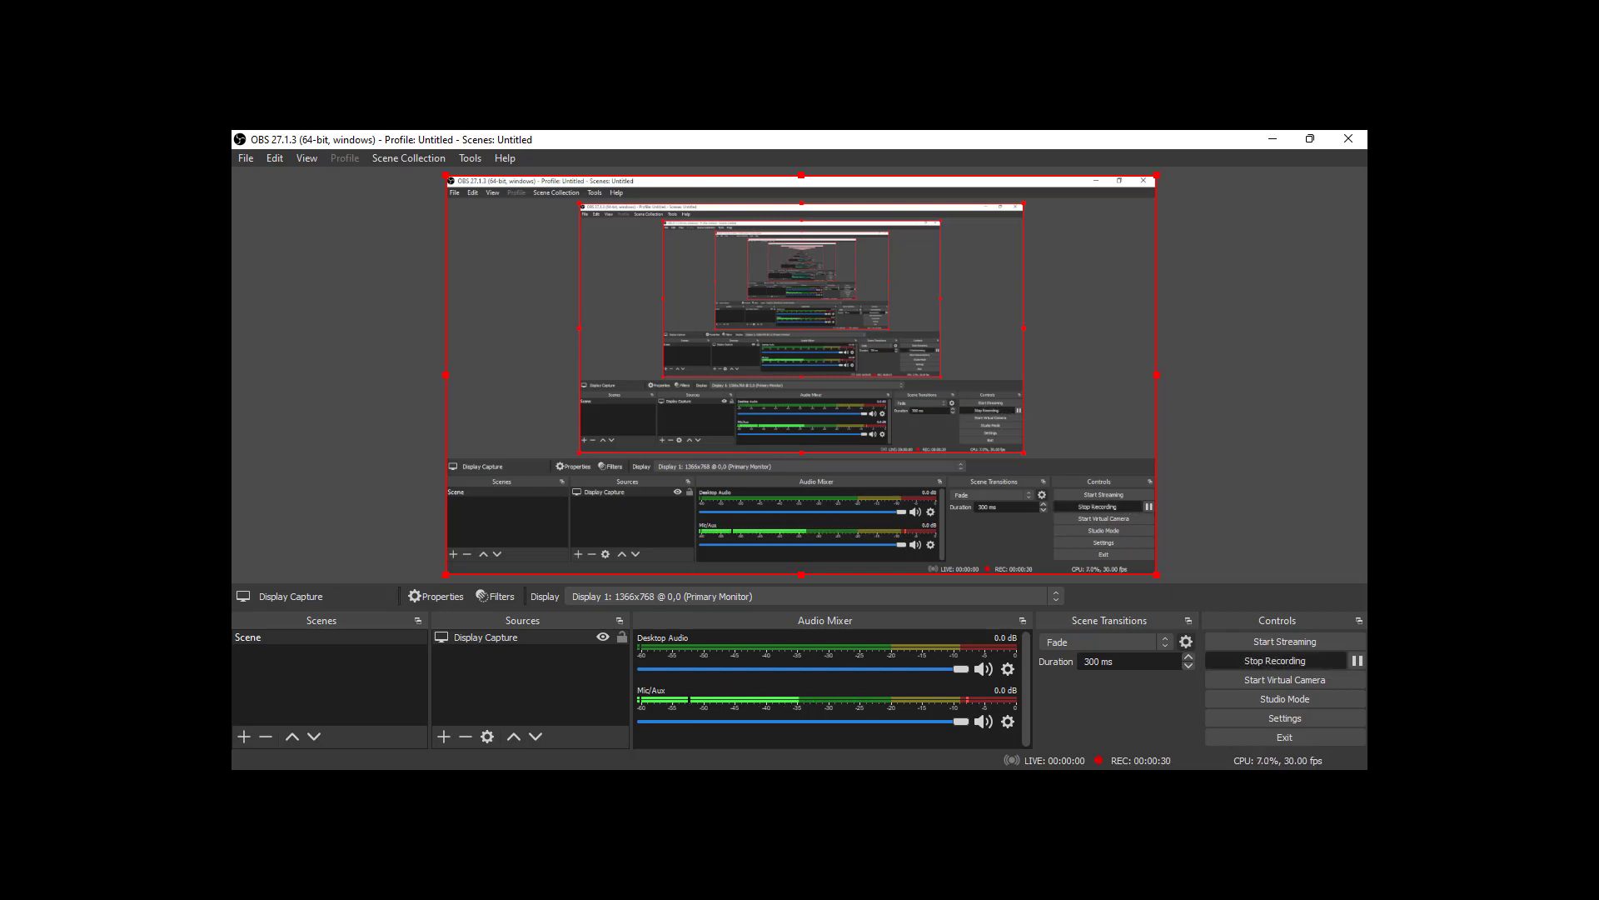